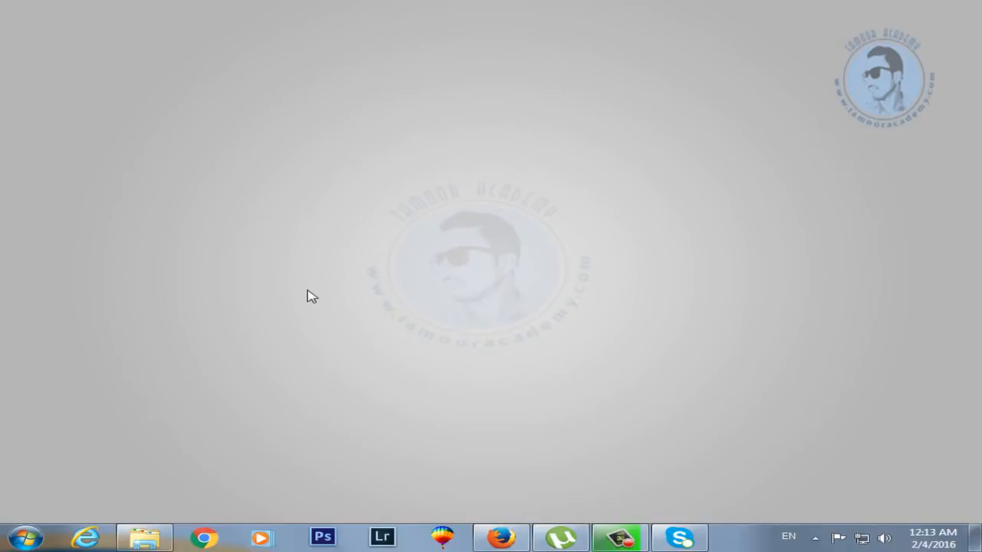
# Open the computer's system properties and bring up the advanced system settings
pyautogui.click(25, 537)
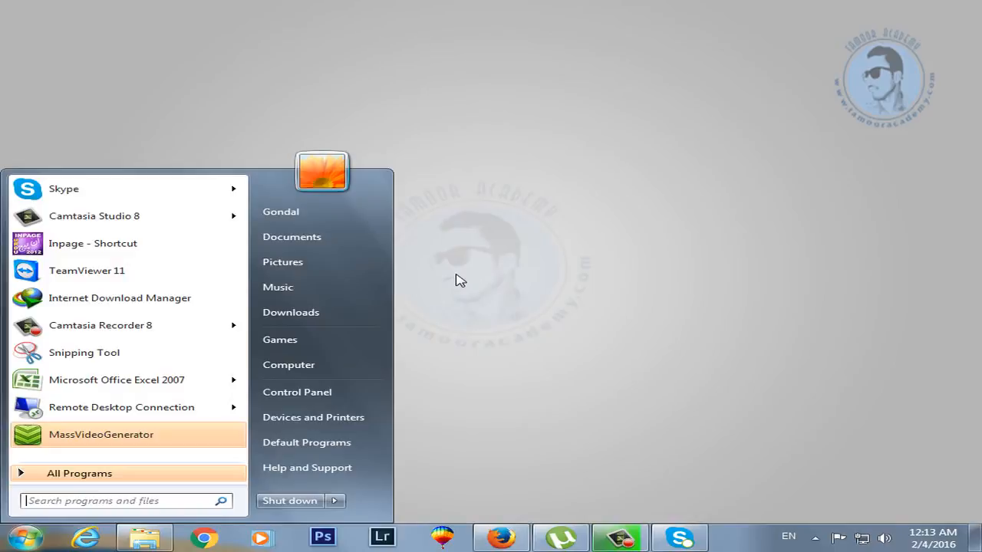
pyautogui.click(474, 273)
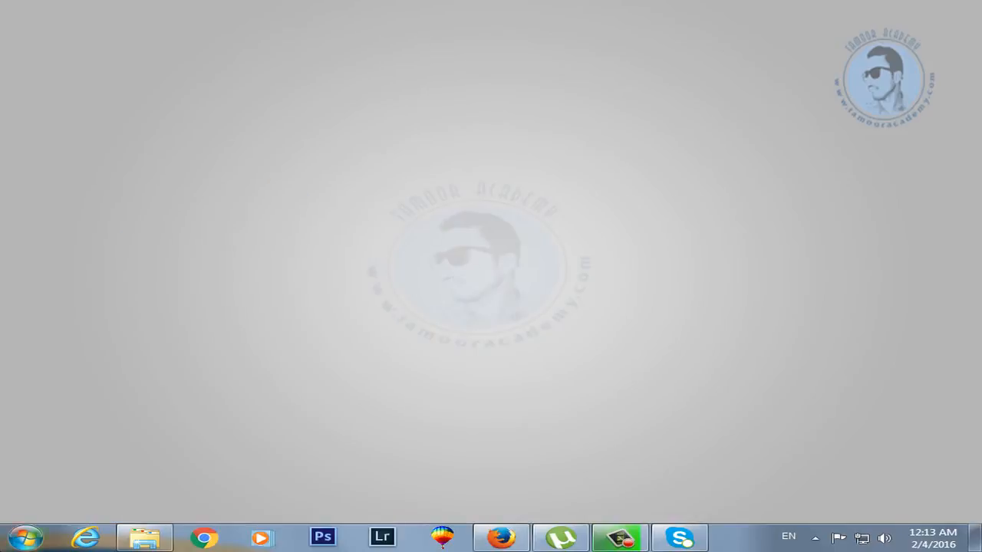
pyautogui.click(25, 537)
pyautogui.rightClick(335, 366)
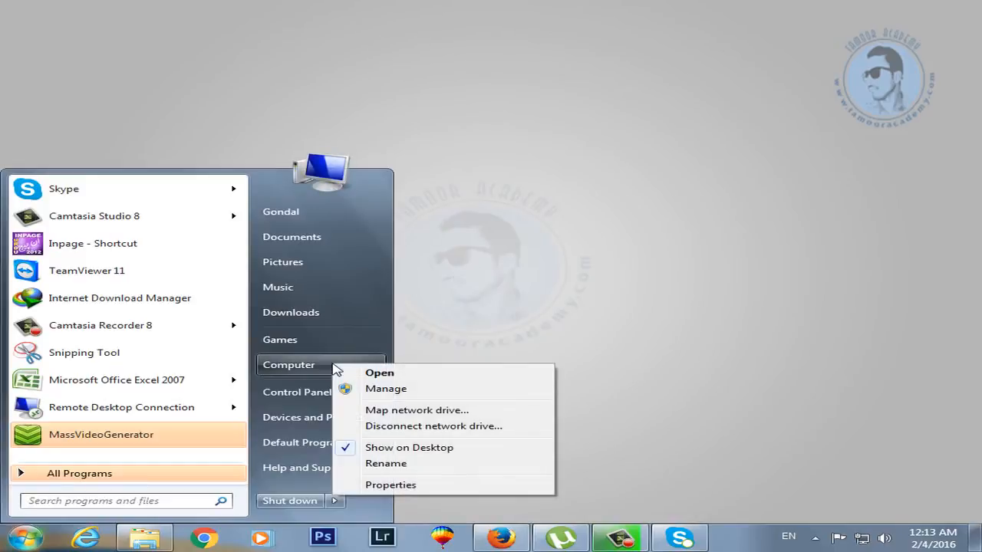
pyautogui.click(395, 484)
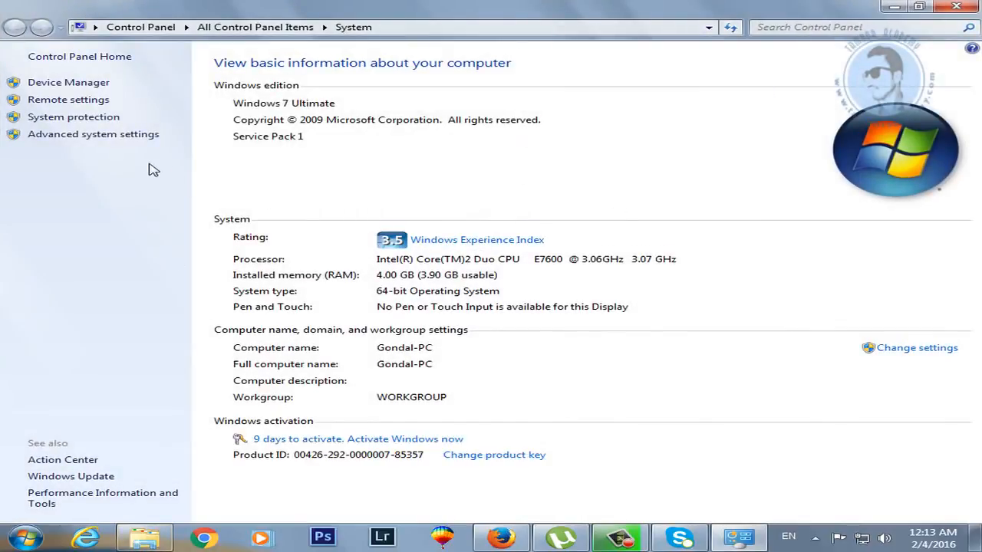
pyautogui.click(76, 142)
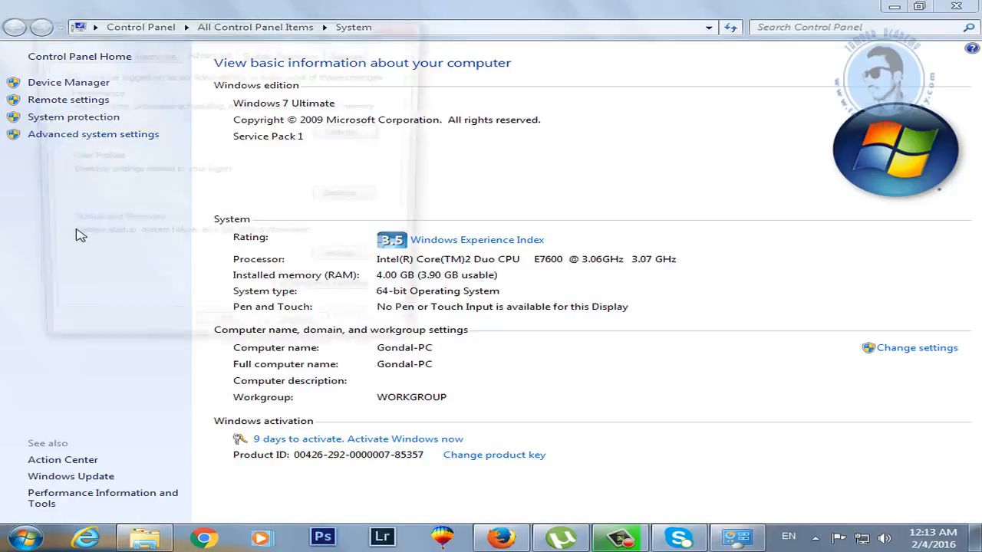
pyautogui.moveTo(233, 40); pyautogui.dragTo(342, 132)
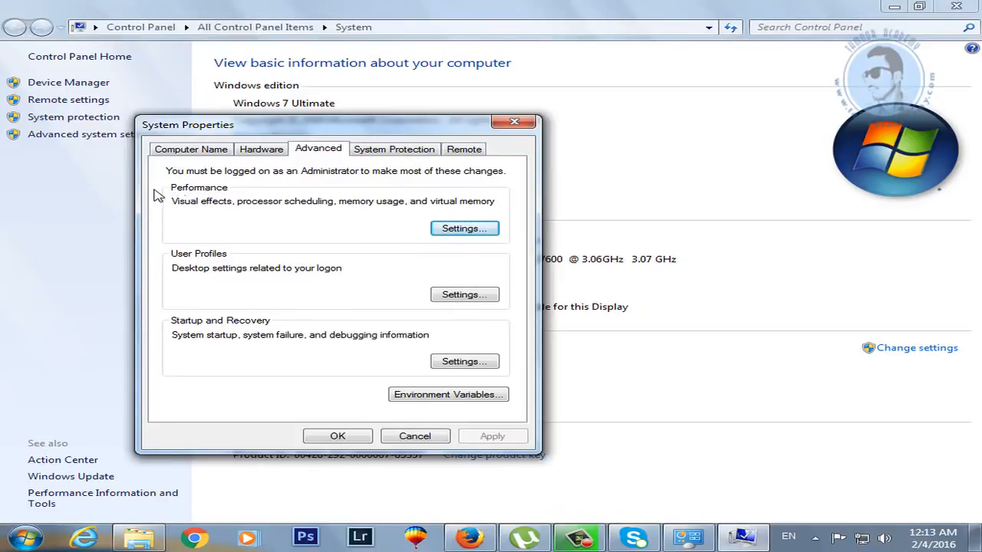
# Set the Windows visual effects to "Adjust for best performance" and close the system windows
pyautogui.click(457, 230)
pyautogui.moveTo(358, 148); pyautogui.dragTo(396, 72)
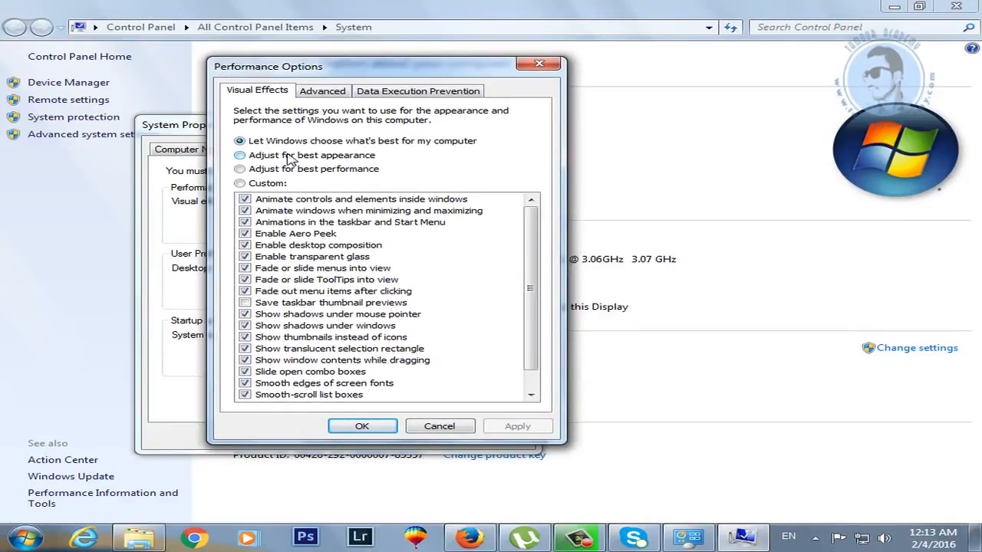
pyautogui.click(240, 169)
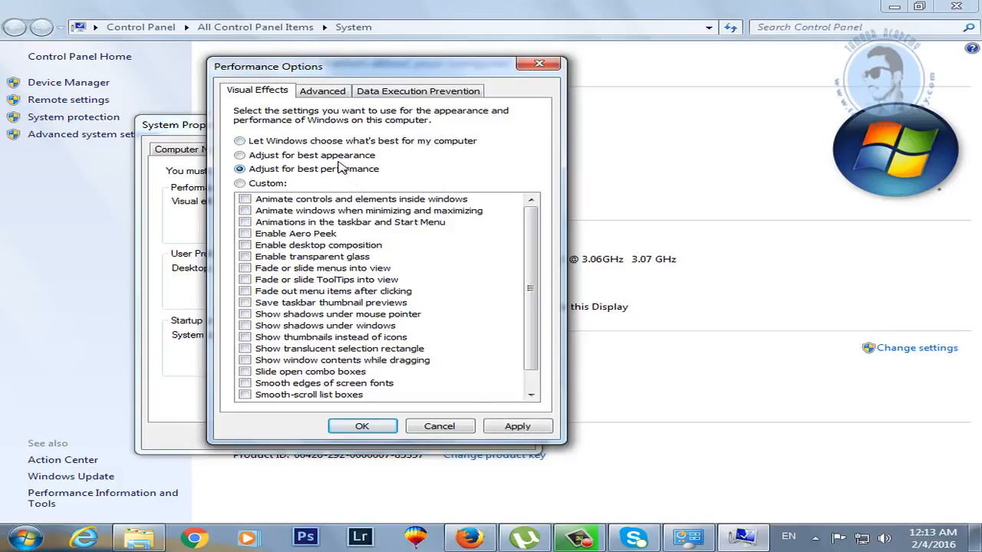
pyautogui.click(362, 426)
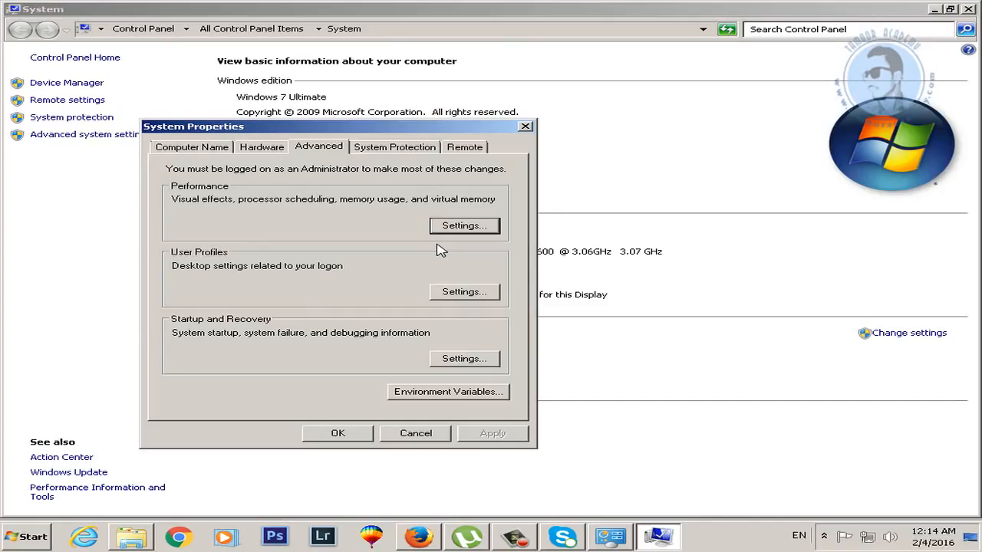
pyautogui.click(345, 434)
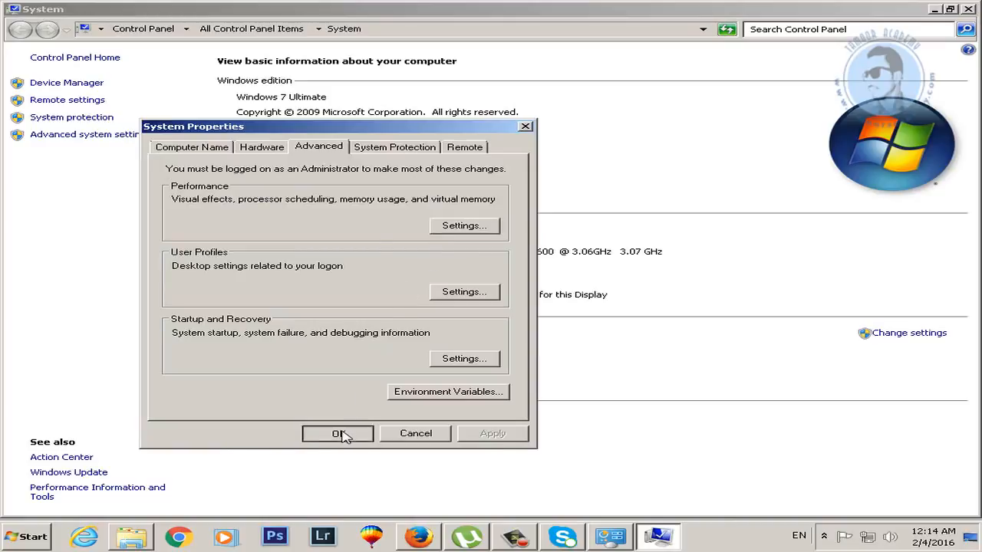
pyautogui.click(967, 9)
pyautogui.rightClick(203, 218)
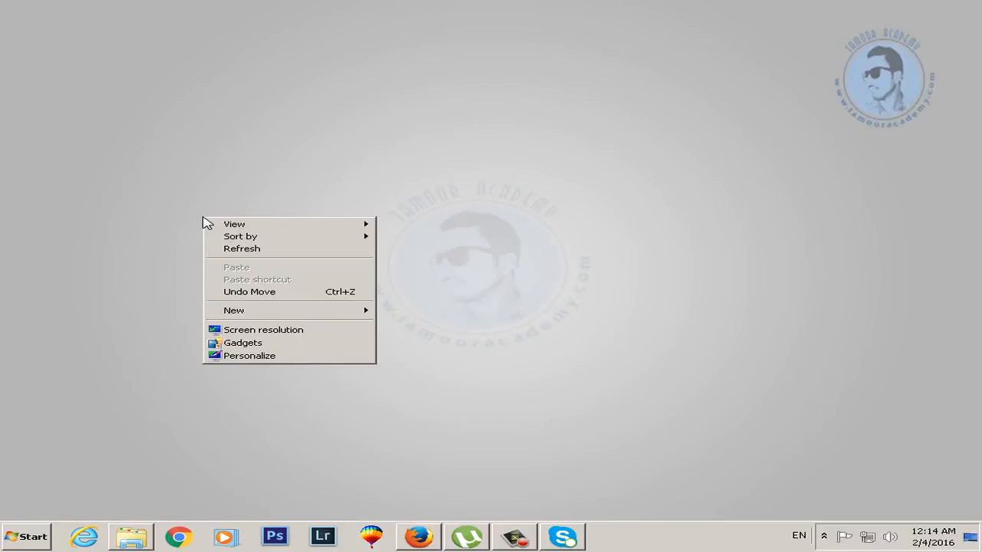
pyautogui.click(108, 317)
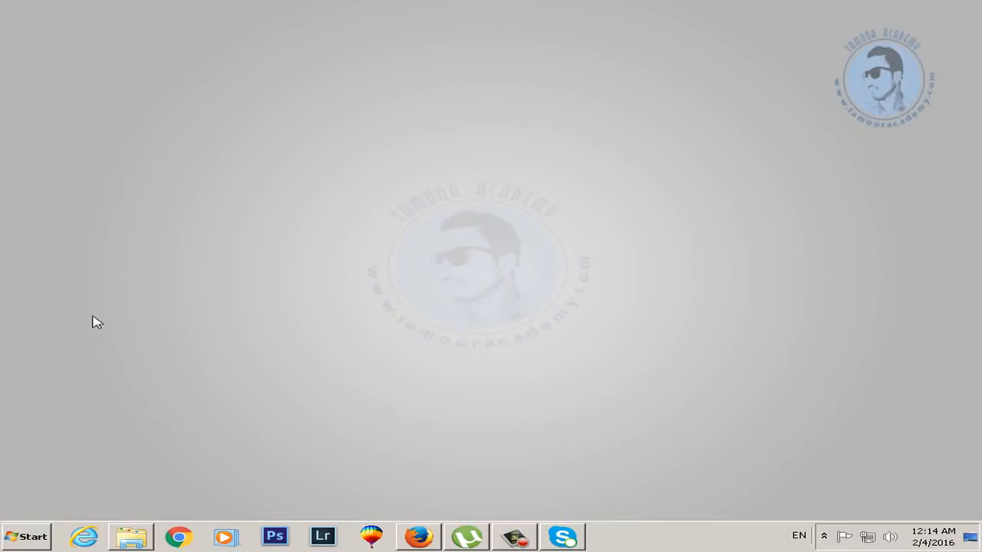
# Open the properties of Local Disk (C:) from the Computer window
pyautogui.press('super')
pyautogui.click(331, 380)
pyautogui.rightClick(307, 104)
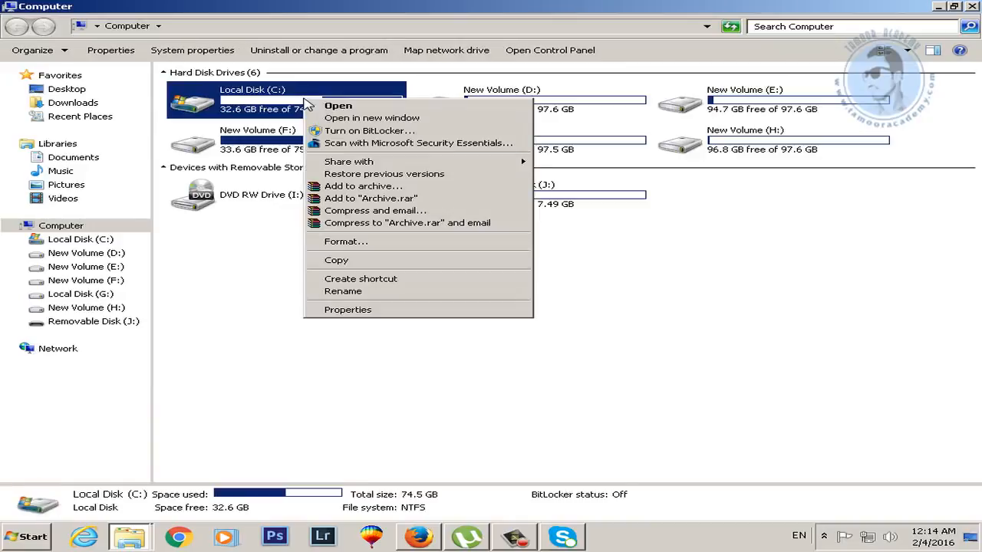
pyautogui.click(347, 309)
pyautogui.moveTo(527, 108); pyautogui.dragTo(505, 102)
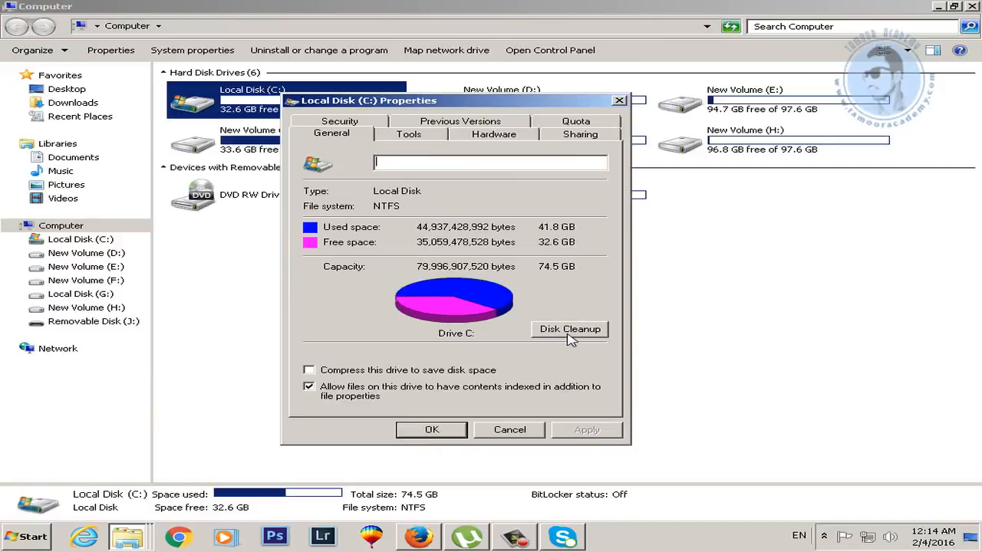
# Run Disk Cleanup on drive C: and permanently delete the preselected file categories
pyautogui.click(571, 337)
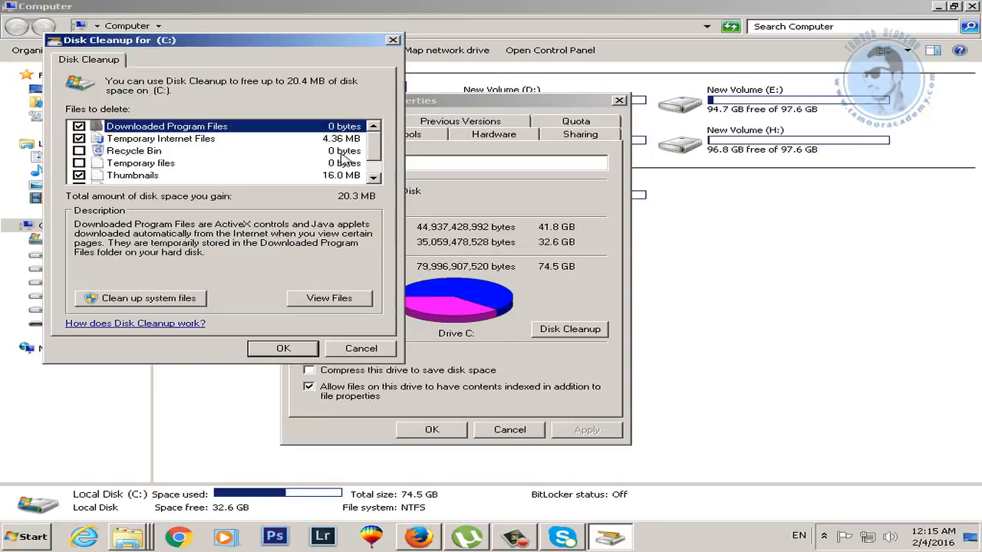
pyautogui.scroll(-1, 374, 158)
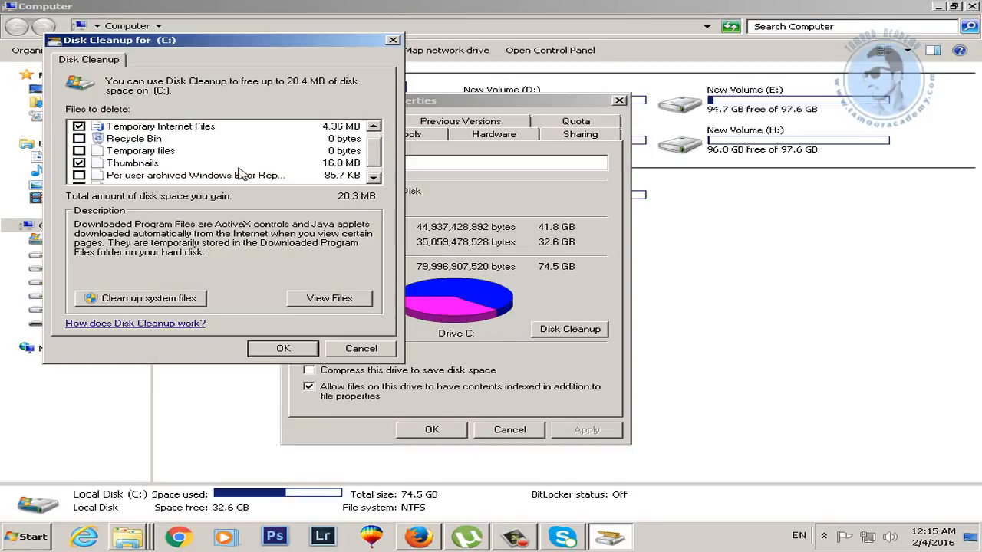
pyautogui.click(373, 175)
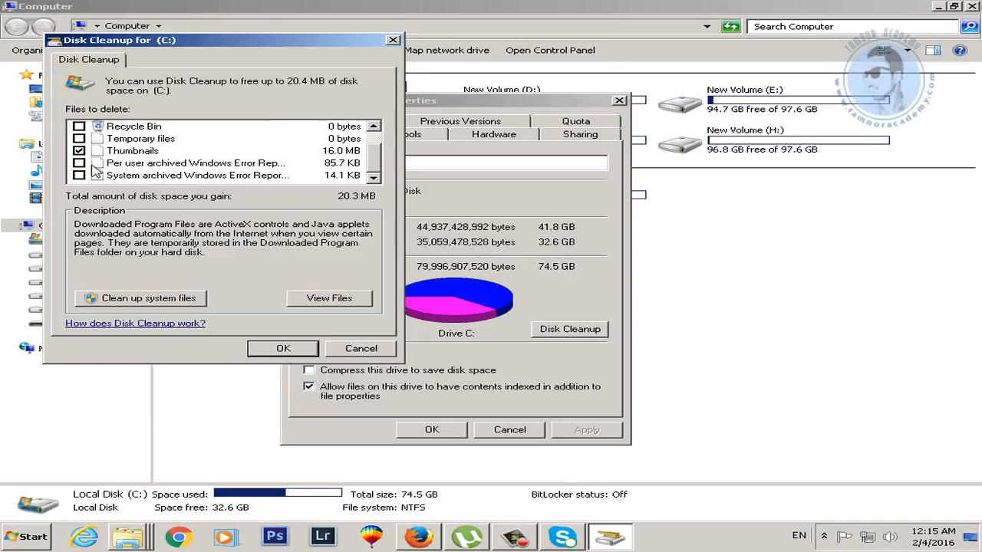
pyautogui.click(260, 353)
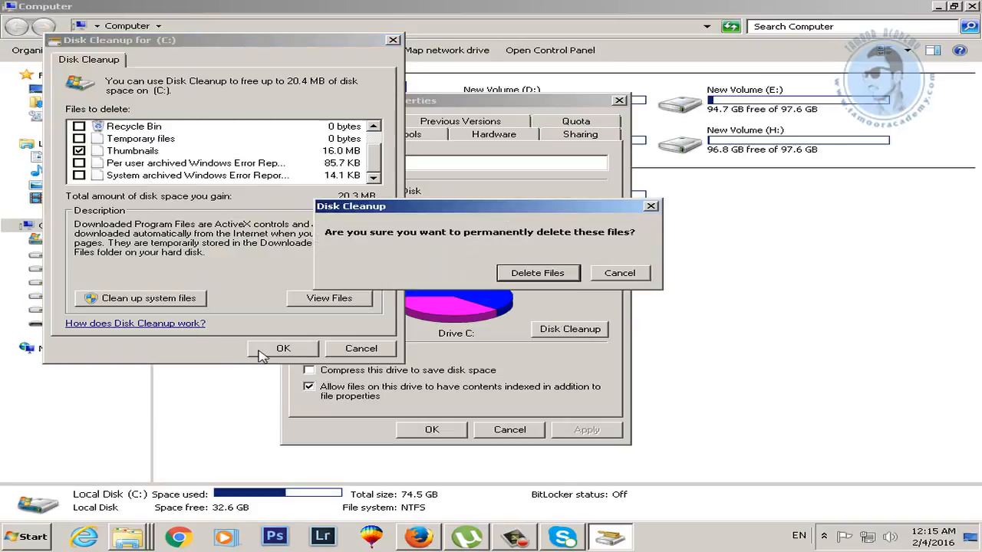
pyautogui.click(528, 275)
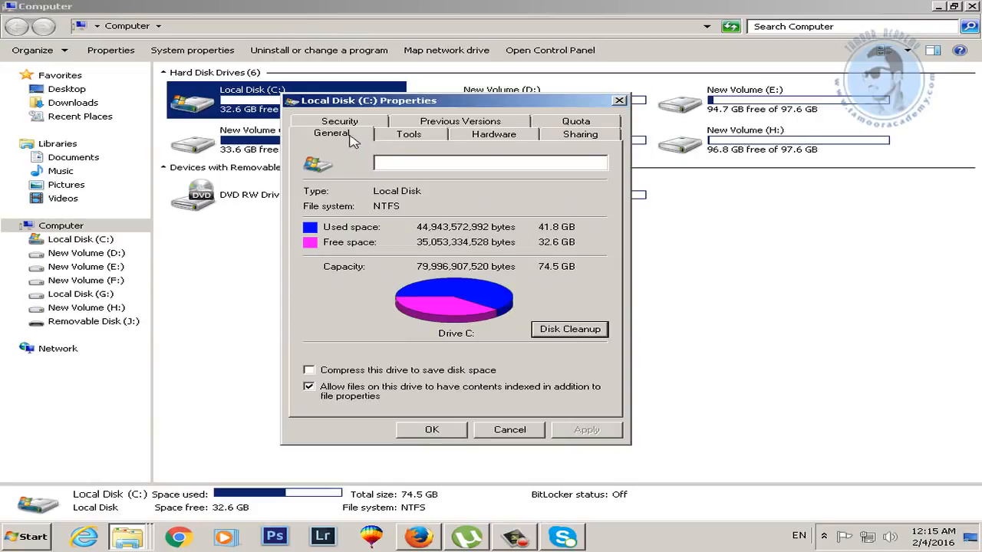
# Try to check drive C: for errors with automatic fixing of file system errors, without scheduling a disk check
pyautogui.click(398, 137)
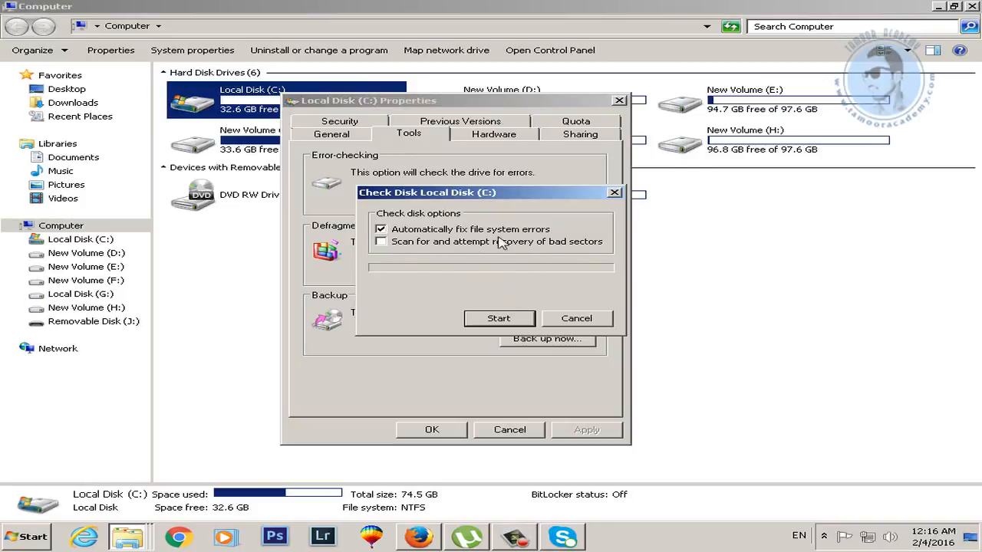
pyautogui.click(492, 324)
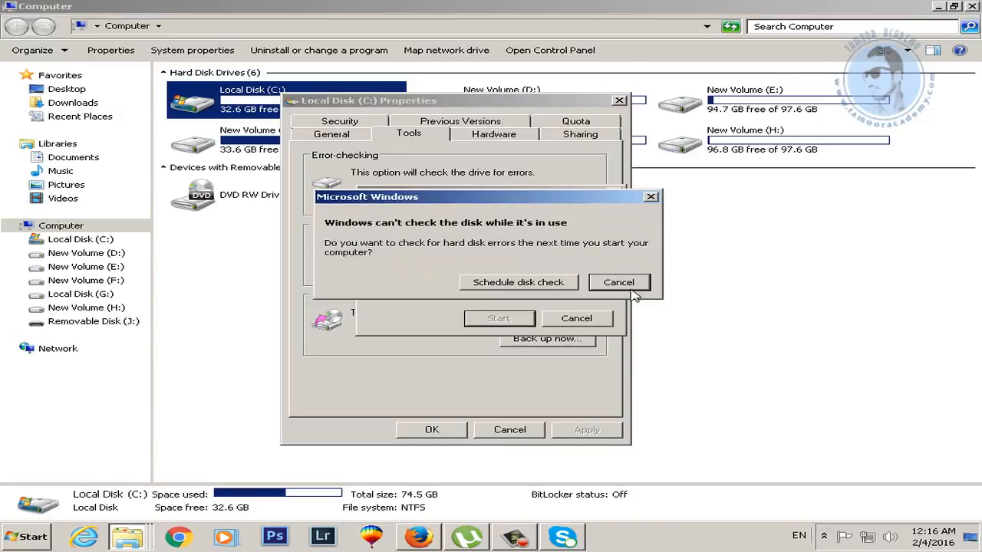
pyautogui.click(621, 281)
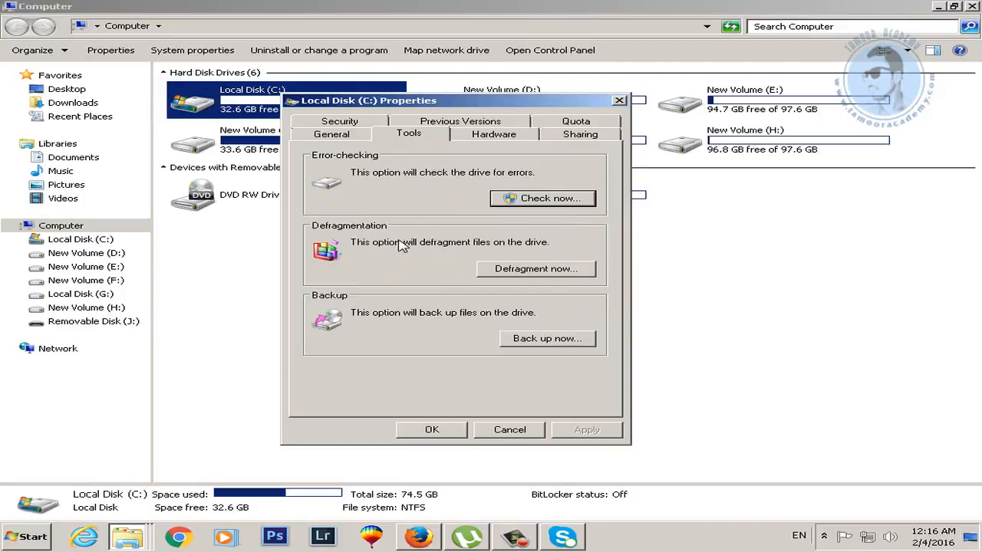
# Review the drives' fragmentation status in Disk Defragmenter, then close it and the drive C: properties
pyautogui.click(549, 274)
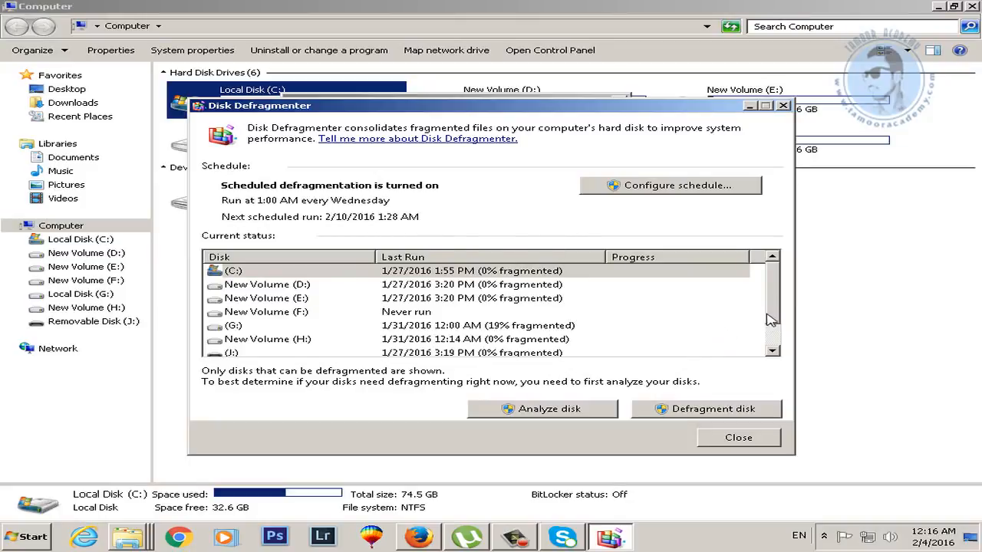
pyautogui.scroll(-1, 774, 330)
pyautogui.scroll(1, 778, 334)
pyautogui.click(737, 437)
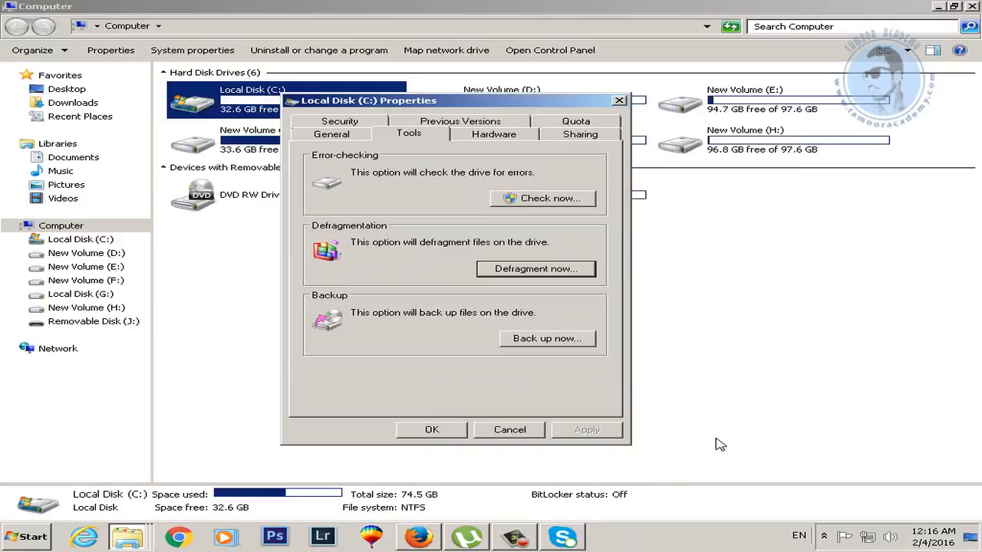
pyautogui.click(431, 429)
# Select the High performance power plan in Power Options and close all open windows
pyautogui.press('super')
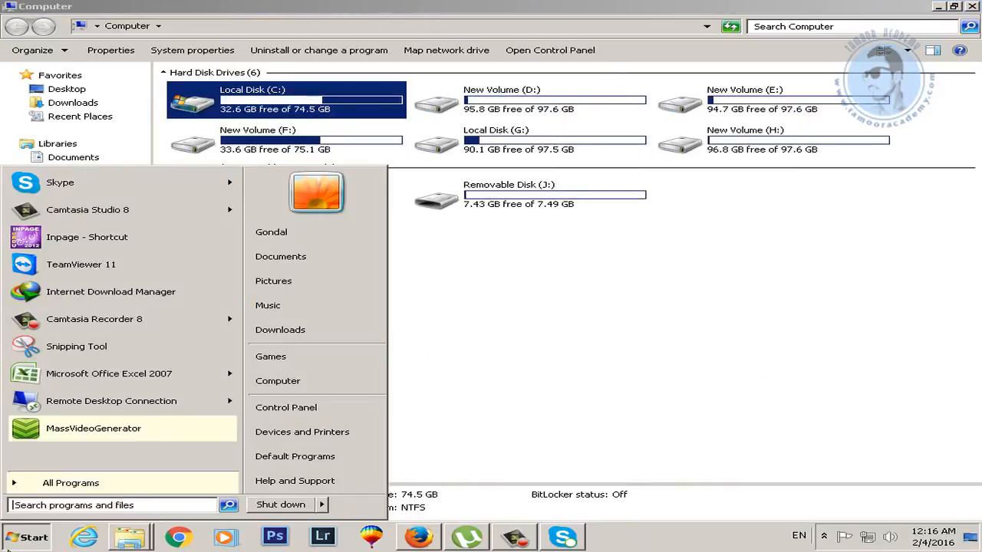
pyautogui.click(270, 407)
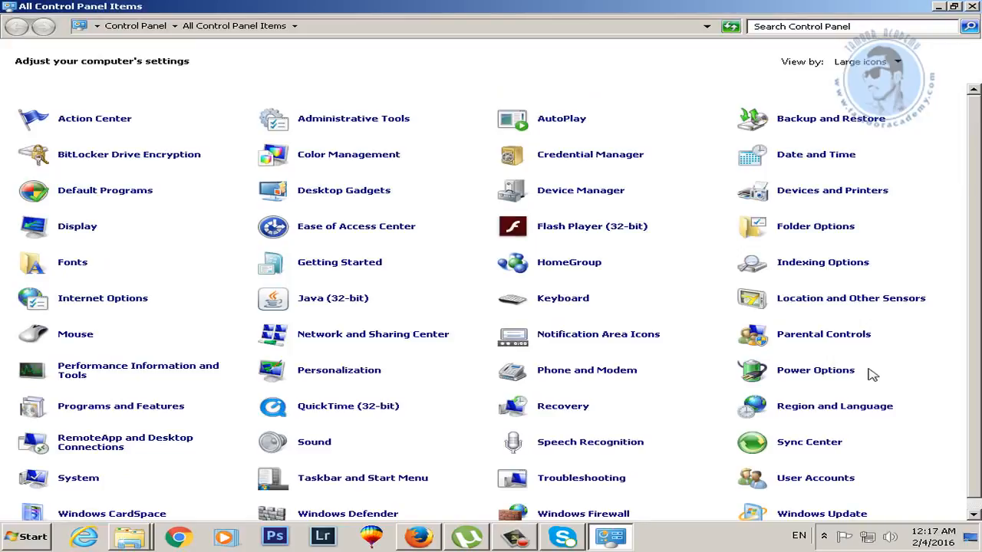
pyautogui.click(825, 372)
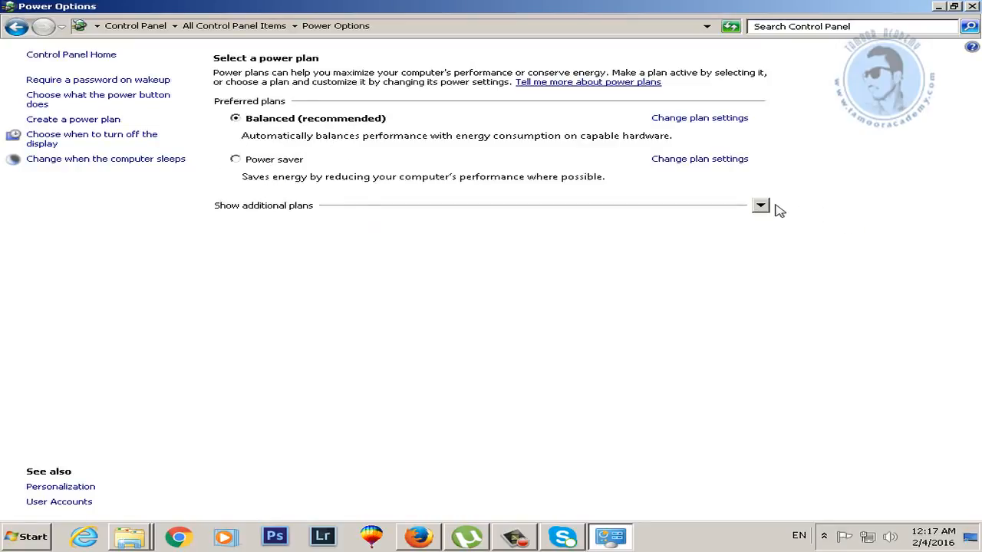
pyautogui.click(761, 206)
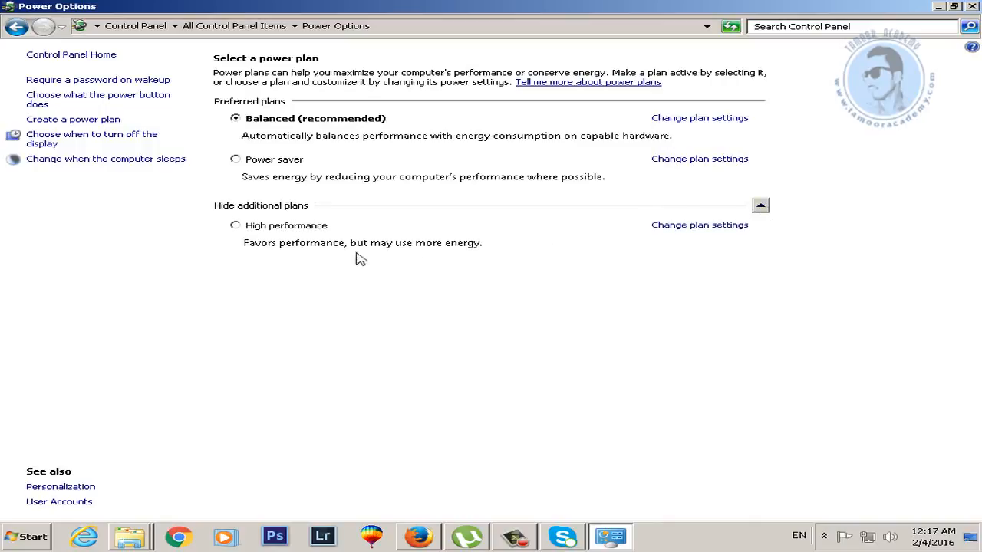
pyautogui.click(235, 225)
pyautogui.click(972, 7)
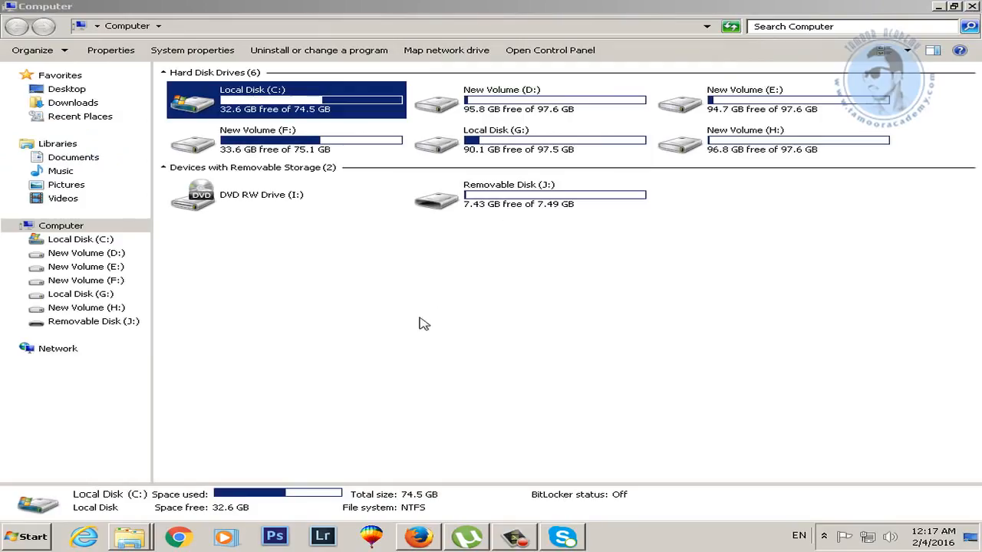
pyautogui.click(974, 6)
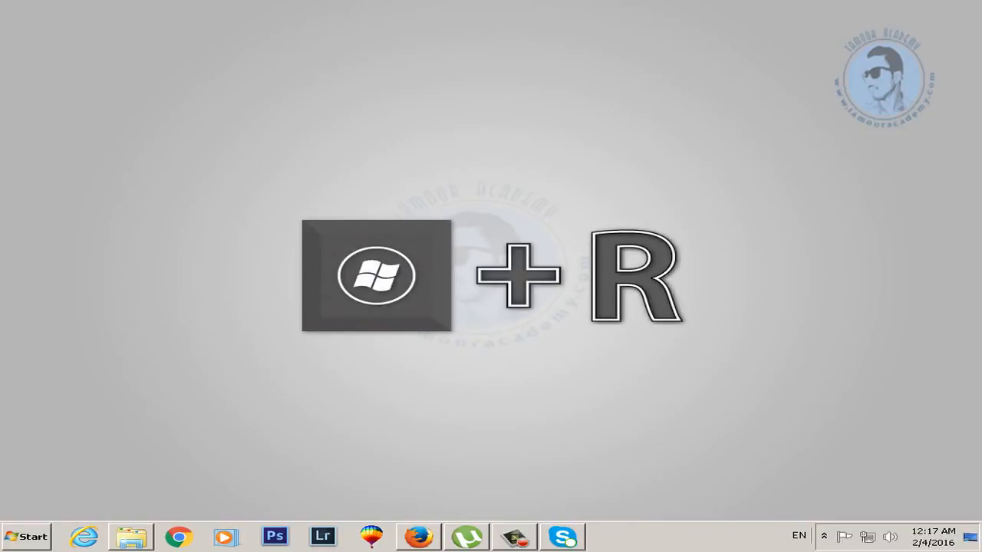
# Open the user's temporary files folder by running %temp% from the Run dialog
pyautogui.press('super+r')
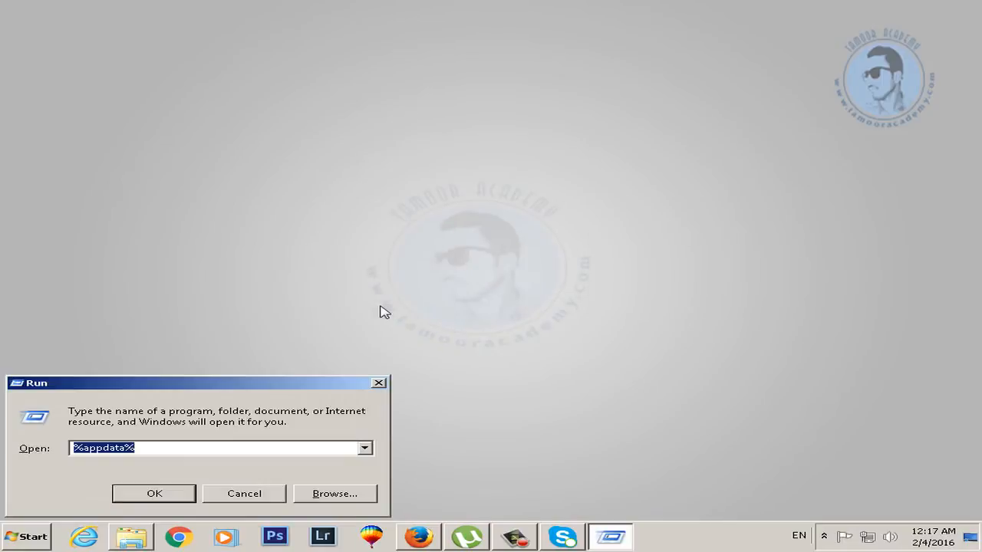
pyautogui.moveTo(209, 392); pyautogui.dragTo(405, 175)
pyautogui.press('BackSpace')
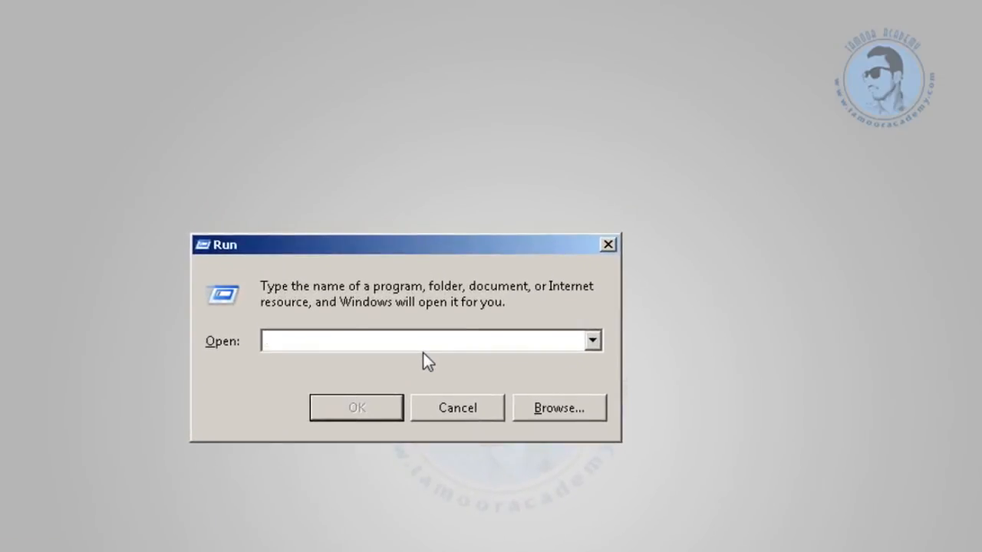
pyautogui.write('%')
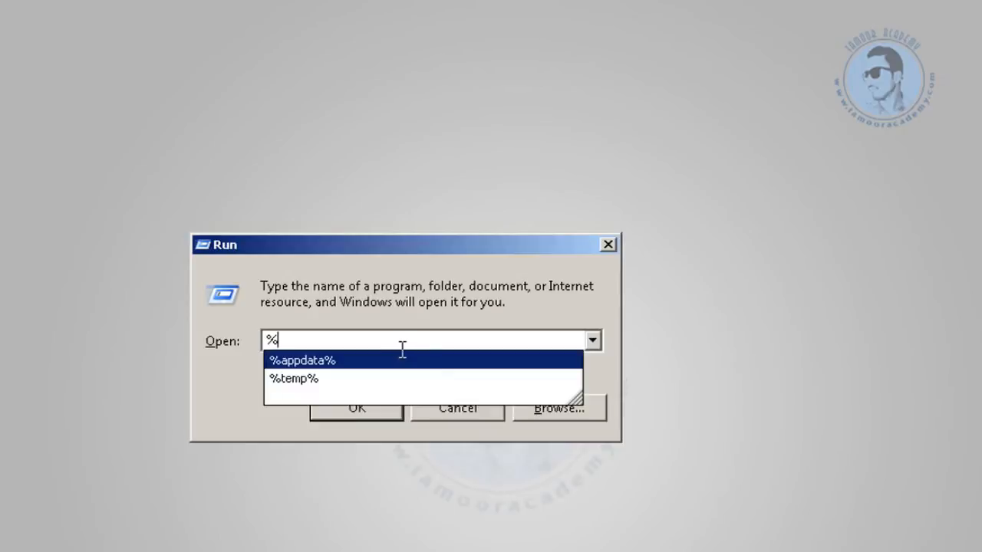
pyautogui.write('tem')
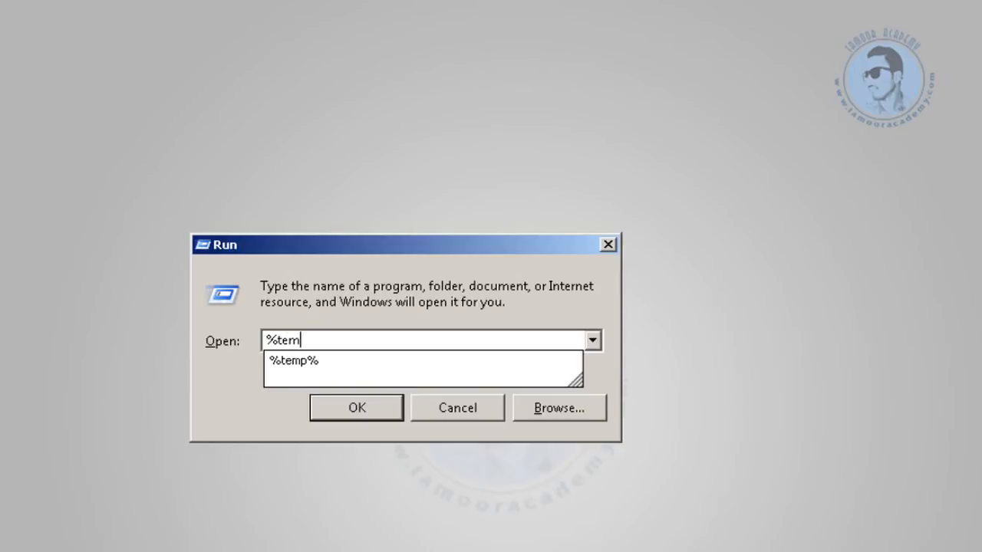
pyautogui.write('p%')
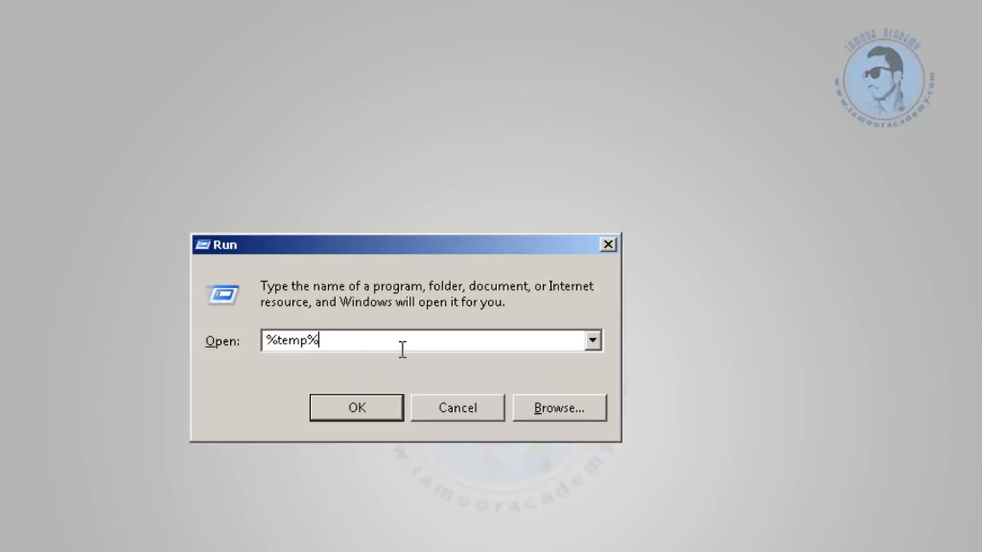
pyautogui.press('Return')
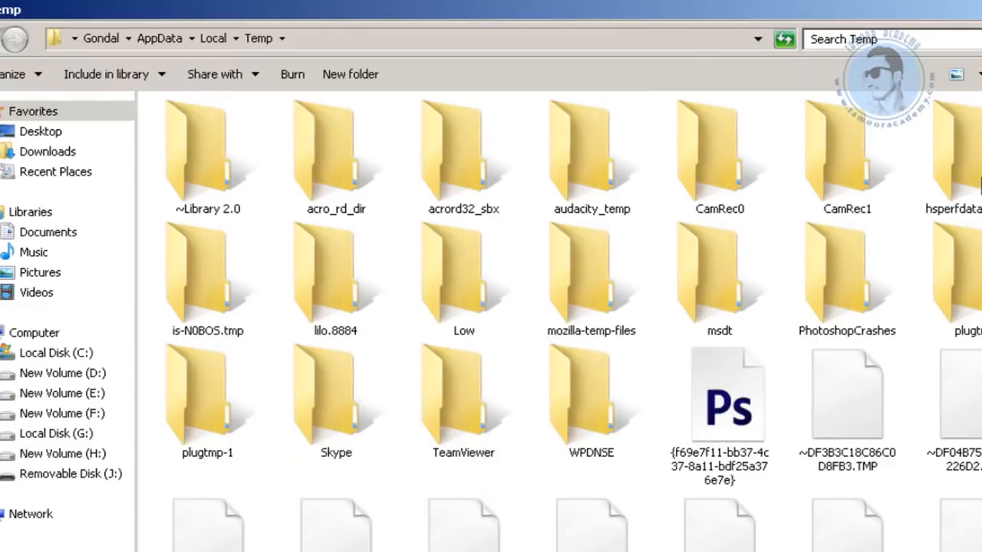
# Move all files and folders in the Temp folder to the Recycle Bin
pyautogui.moveTo(976, 110)
pyautogui.mouseDown()
pyautogui.moveTo(976, 379)
pyautogui.moveTo(975, 110)
pyautogui.mouseUp()
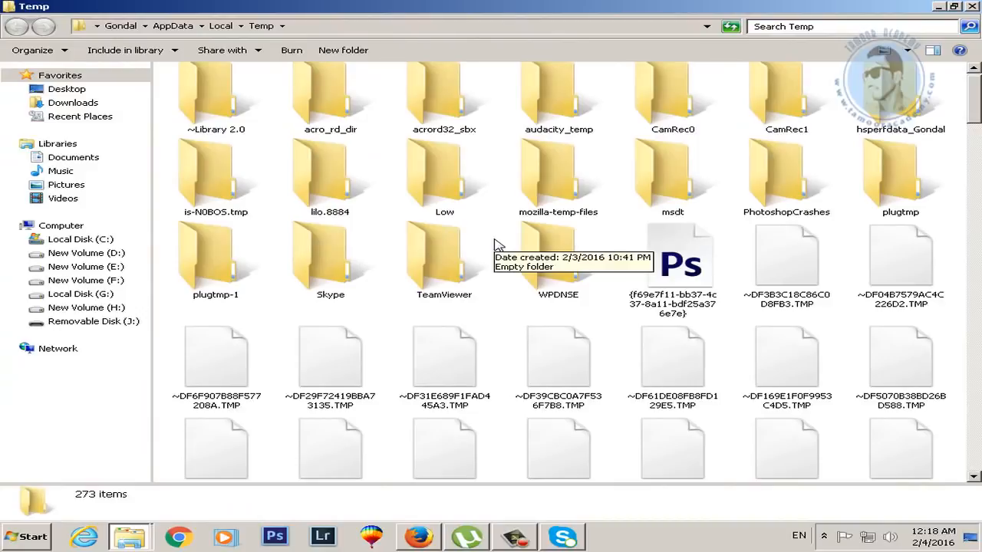
pyautogui.hotkey('ctrl', 'a')
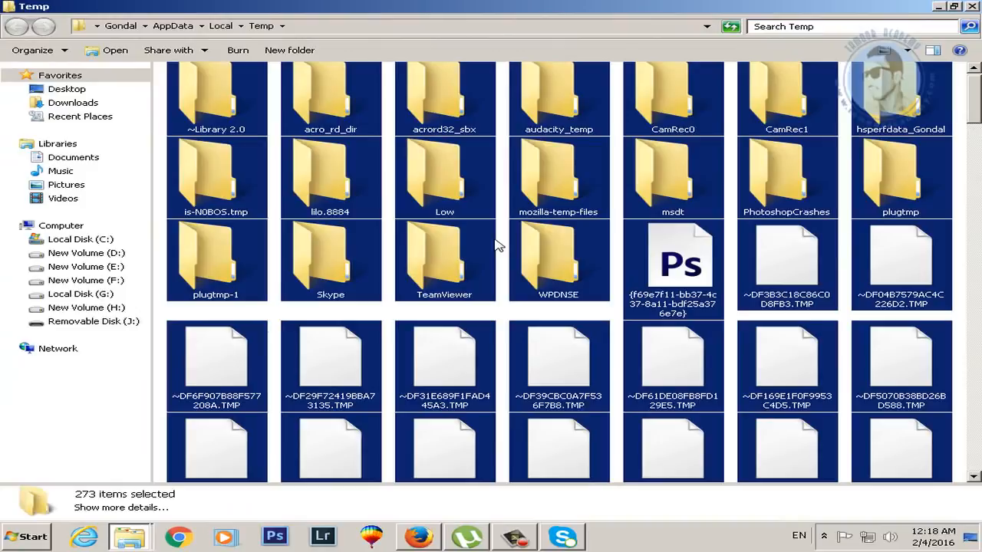
pyautogui.press('Delete')
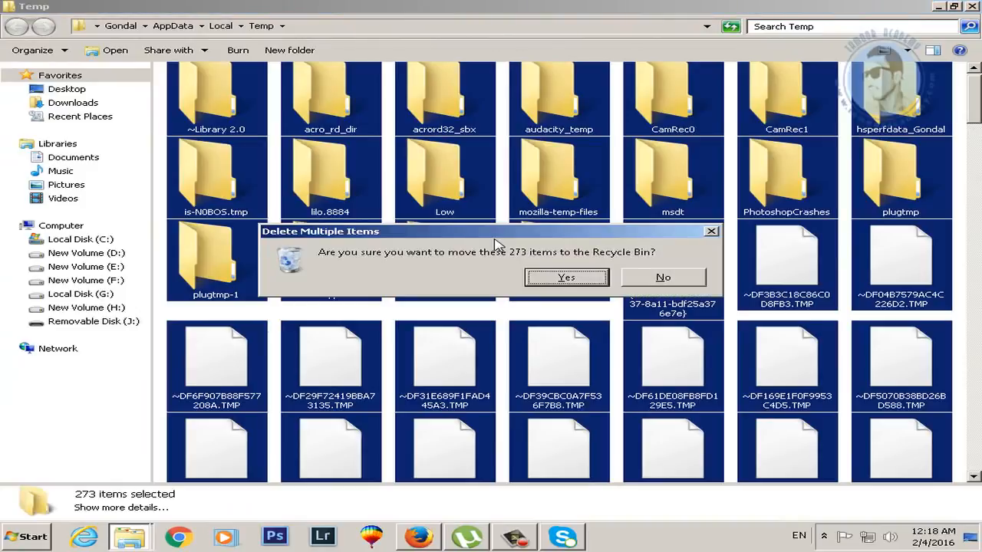
pyautogui.click(569, 279)
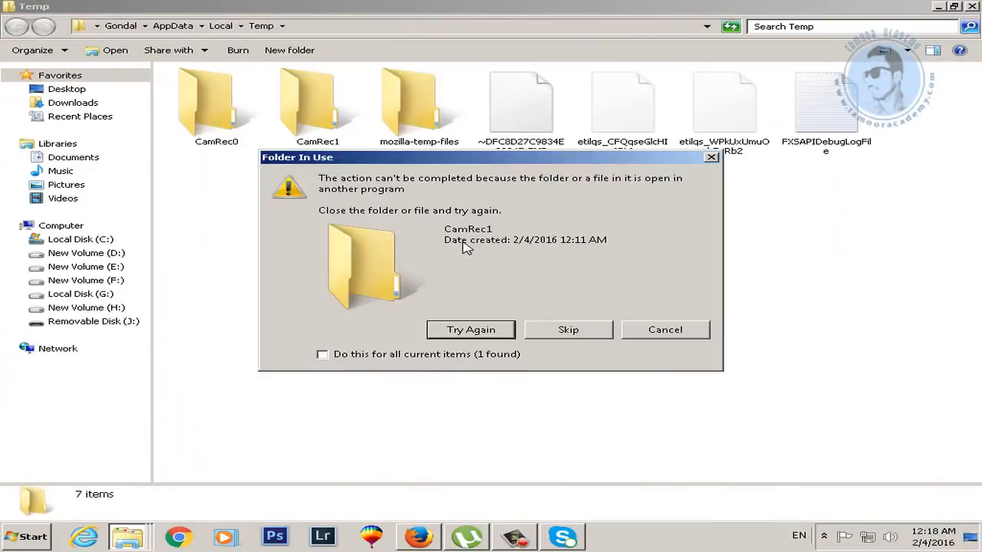
# Skip the Temp items that are in use or need administrator permission, and close the Temp folder
pyautogui.click(568, 330)
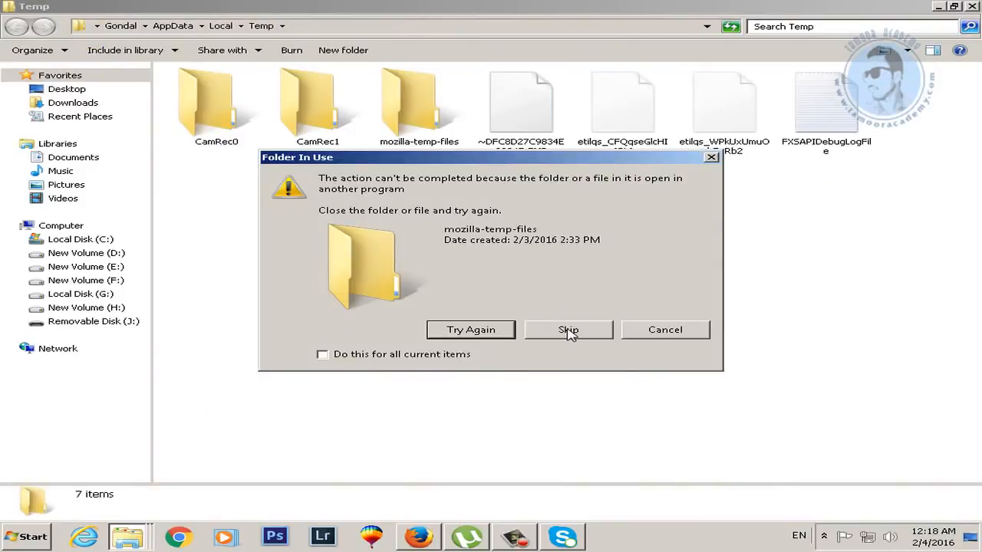
pyautogui.click(571, 331)
pyautogui.click(572, 332)
pyautogui.click(572, 330)
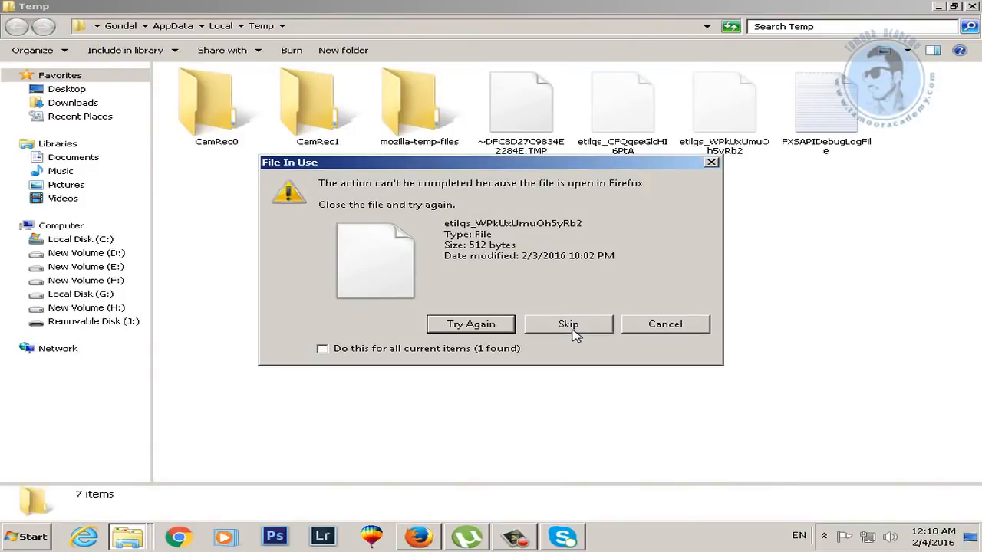
pyautogui.click(573, 330)
pyautogui.click(574, 330)
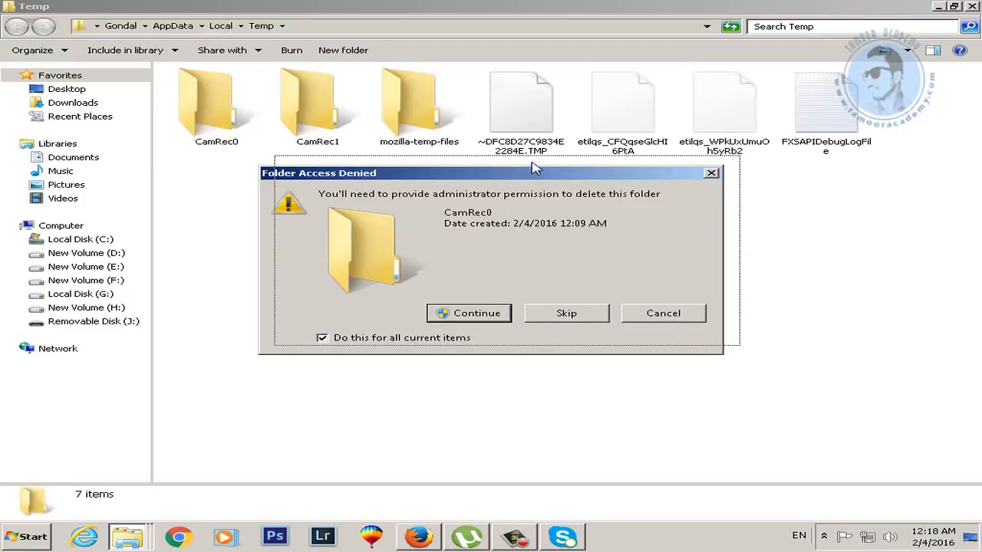
pyautogui.moveTo(504, 178); pyautogui.dragTo(520, 169)
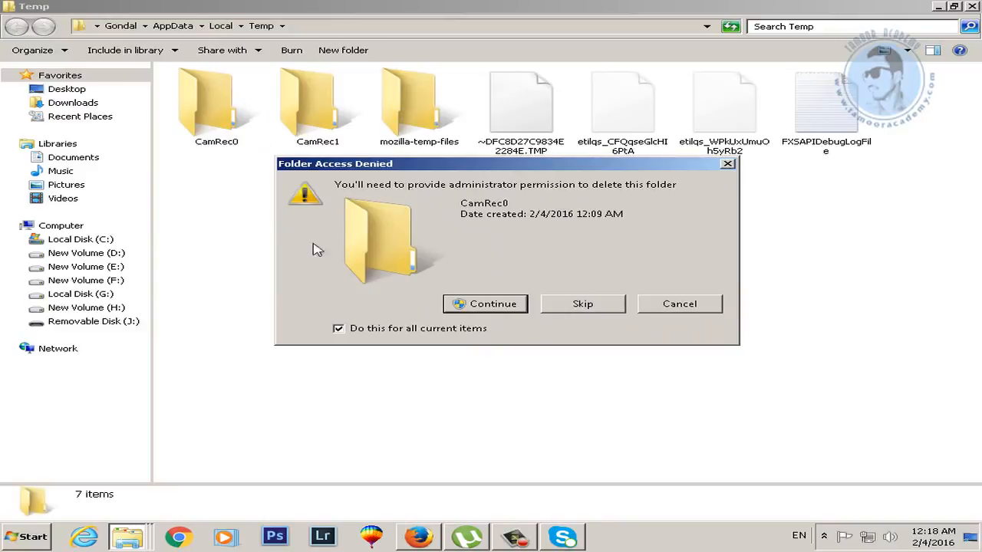
pyautogui.click(601, 303)
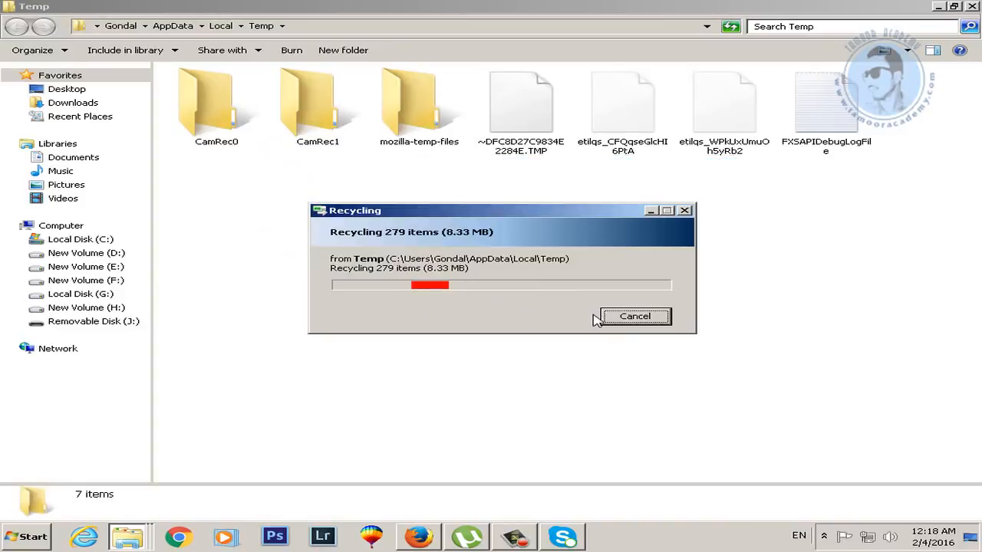
pyautogui.click(971, 7)
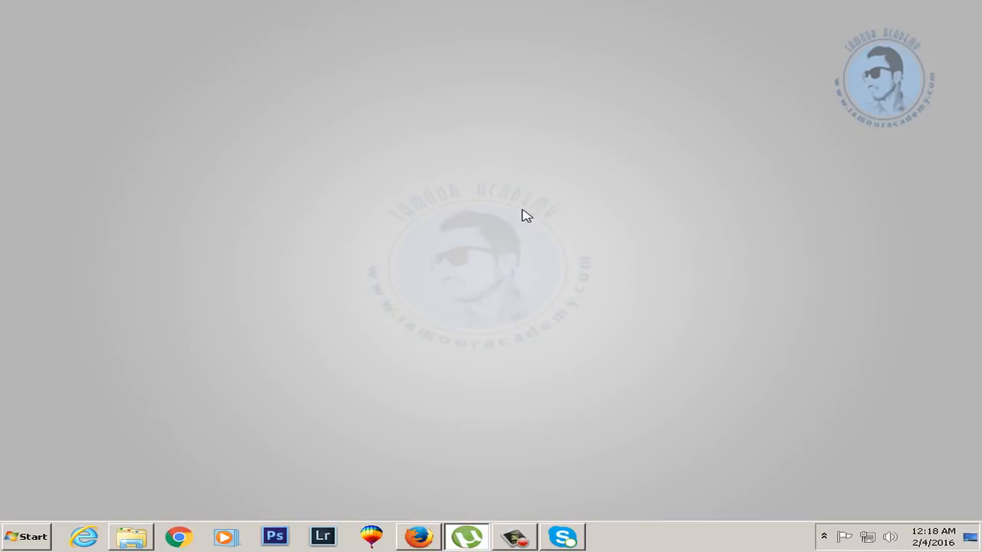
# Open the Roaming application data folder by running %appdata% from the Run dialog
pyautogui.click(4, 548)
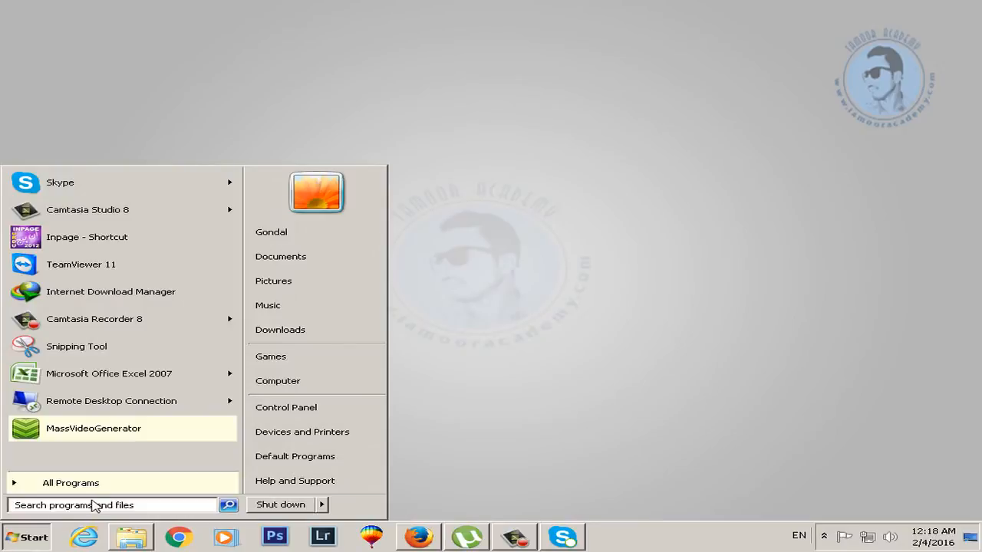
pyautogui.write('run')
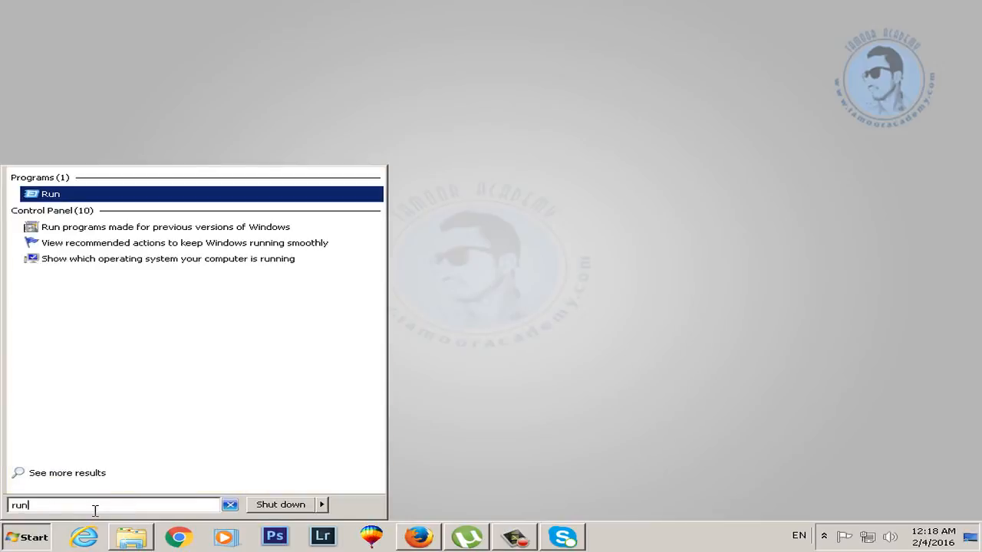
pyautogui.press('Return')
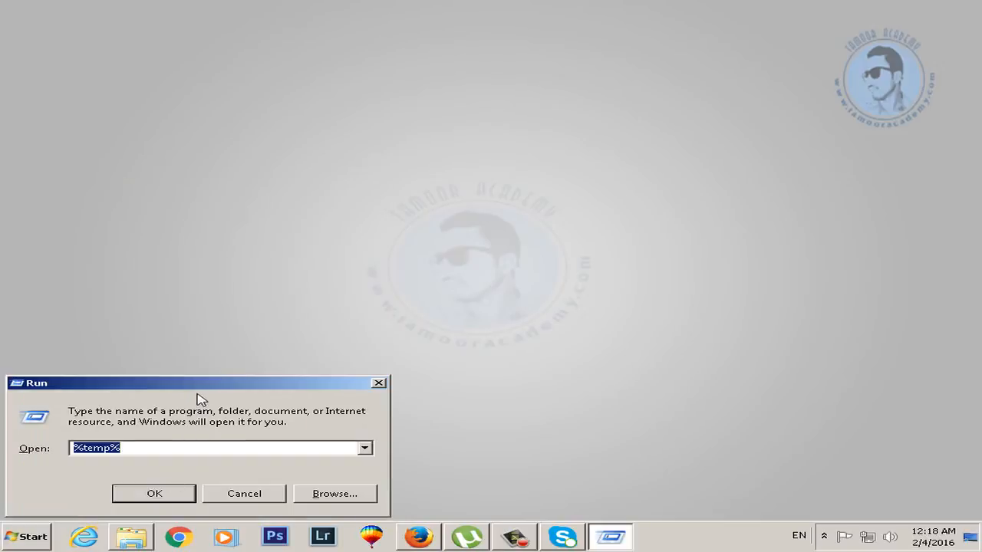
pyautogui.moveTo(204, 383); pyautogui.dragTo(366, 217)
pyautogui.press('BackSpace')
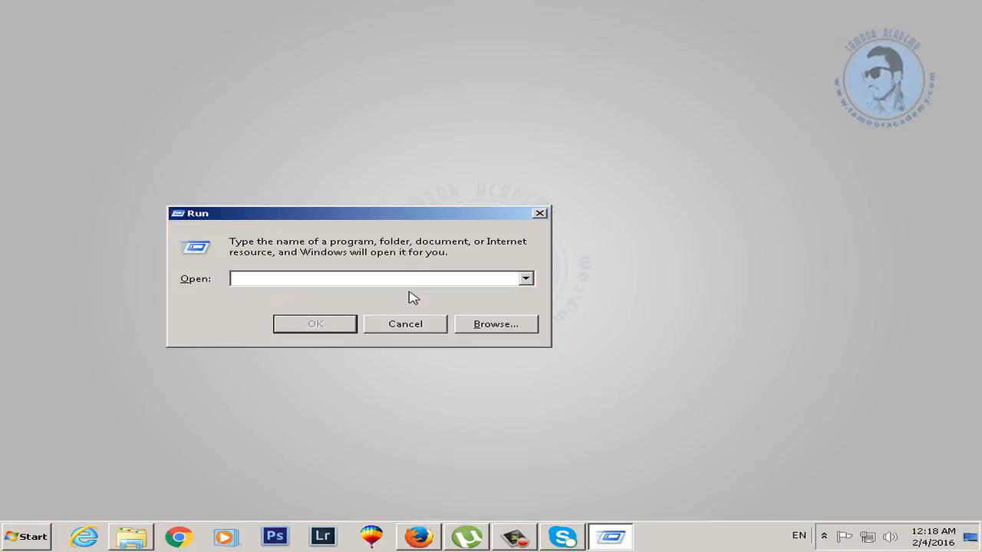
pyautogui.write('%')
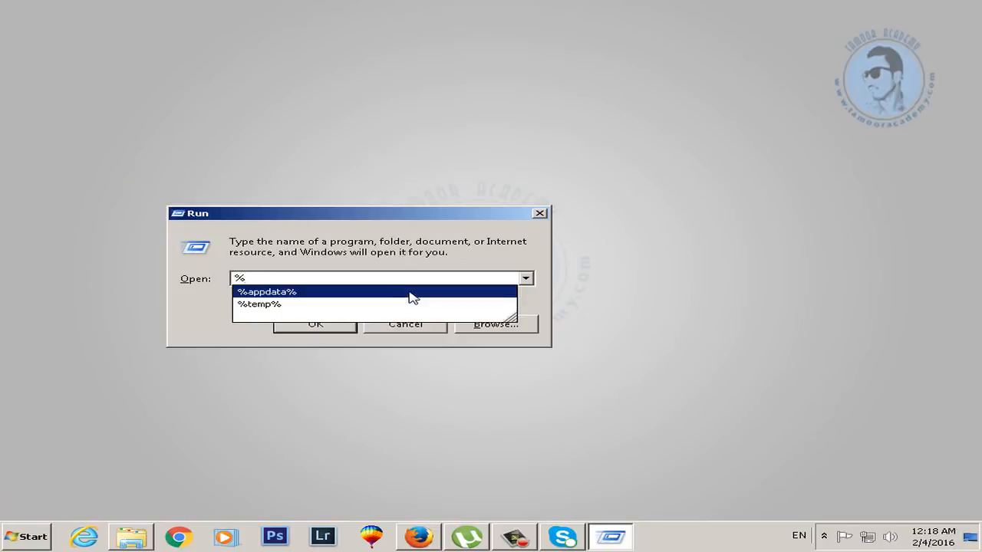
pyautogui.write('app')
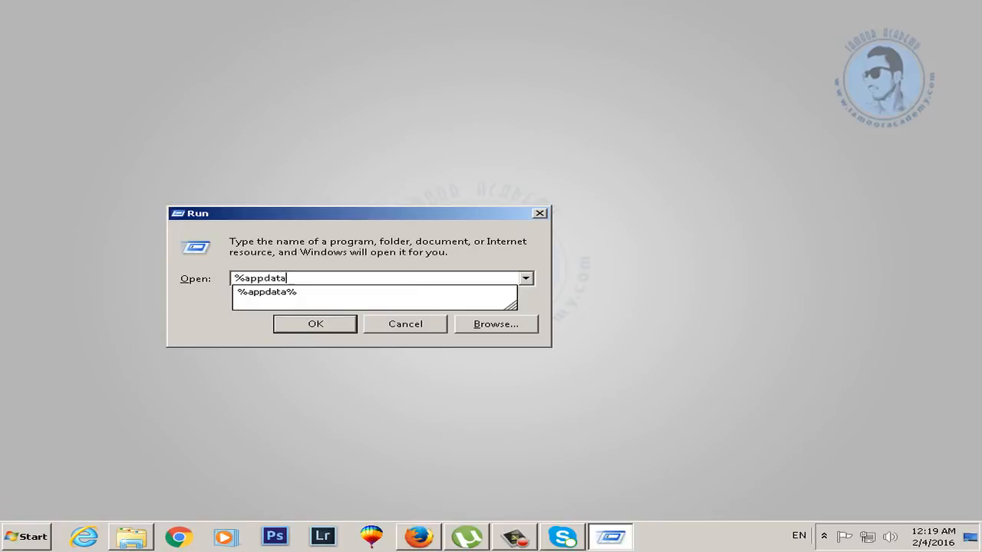
pyautogui.write('data')
pyautogui.click(408, 292)
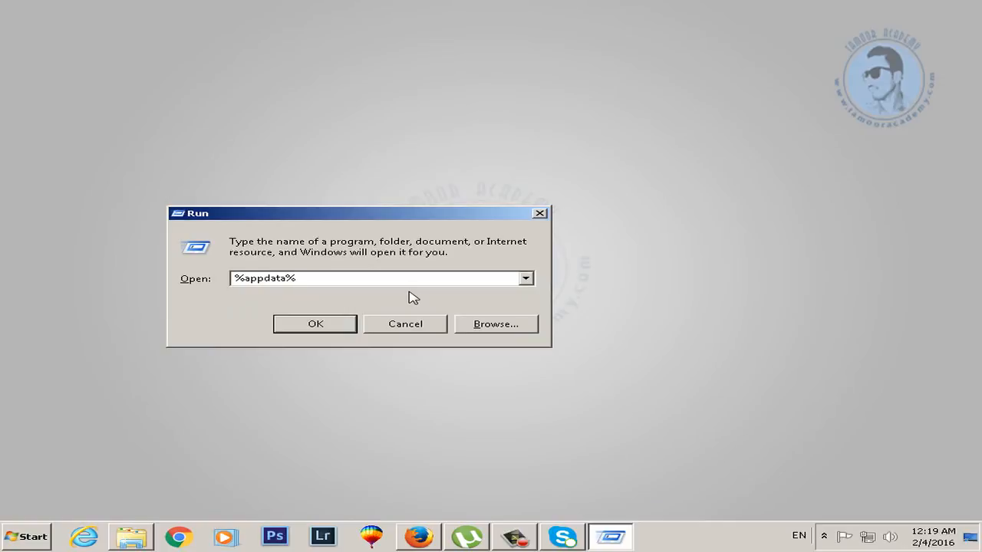
pyautogui.press('Return')
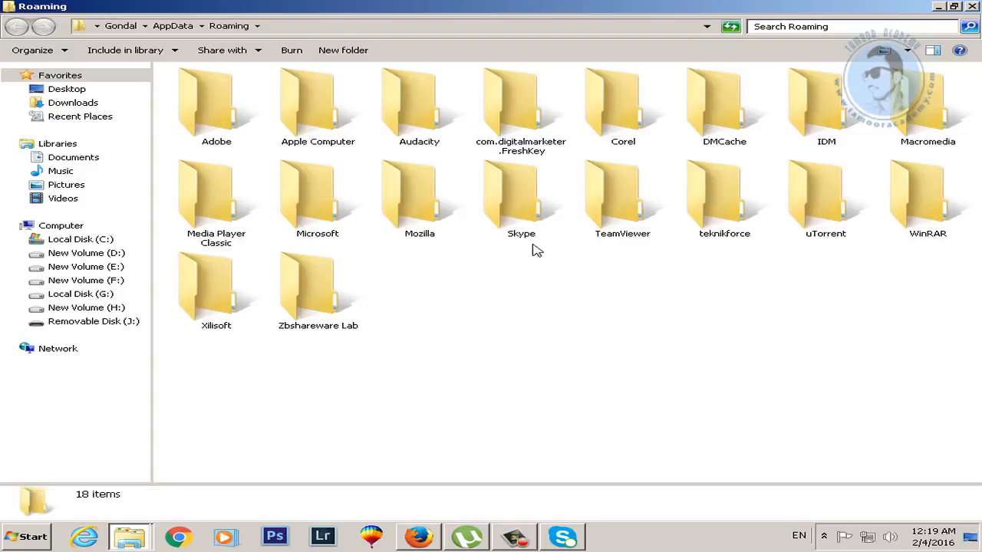
# Move all folders in Roaming except TeamViewer, Skype, IDM and Corel to the Recycle Bin
pyautogui.hotkey('ctrl', 'a')
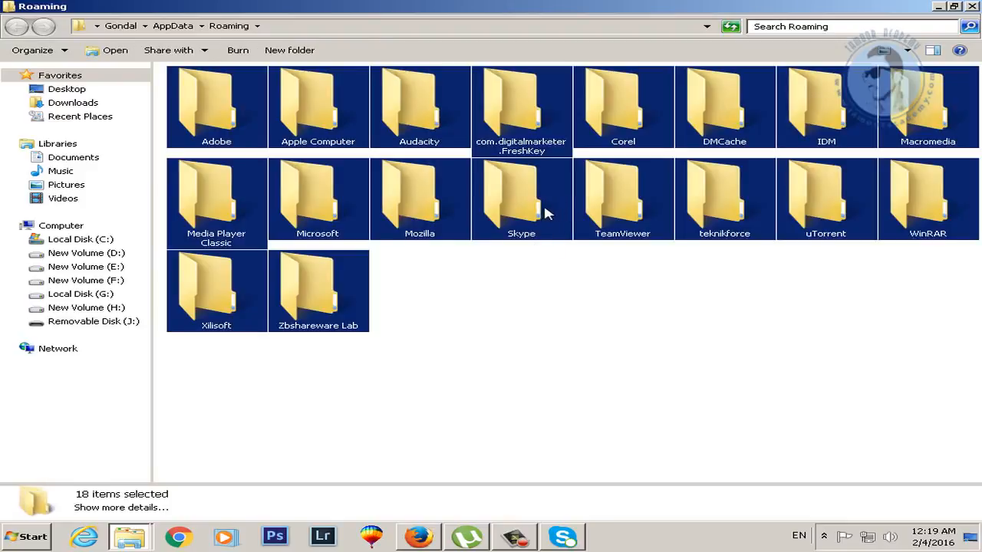
pyautogui.keyDown('shift'); pyautogui.click(536, 213); pyautogui.keyUp('shift')
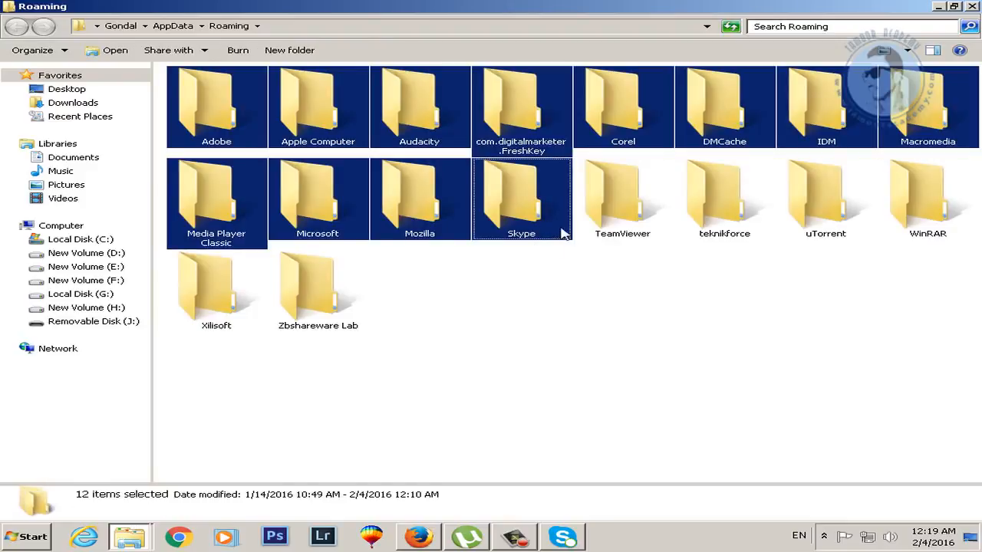
pyautogui.keyDown('shift'); pyautogui.click(641, 218); pyautogui.keyUp('shift')
pyautogui.hotkey('ctrl', 'a')
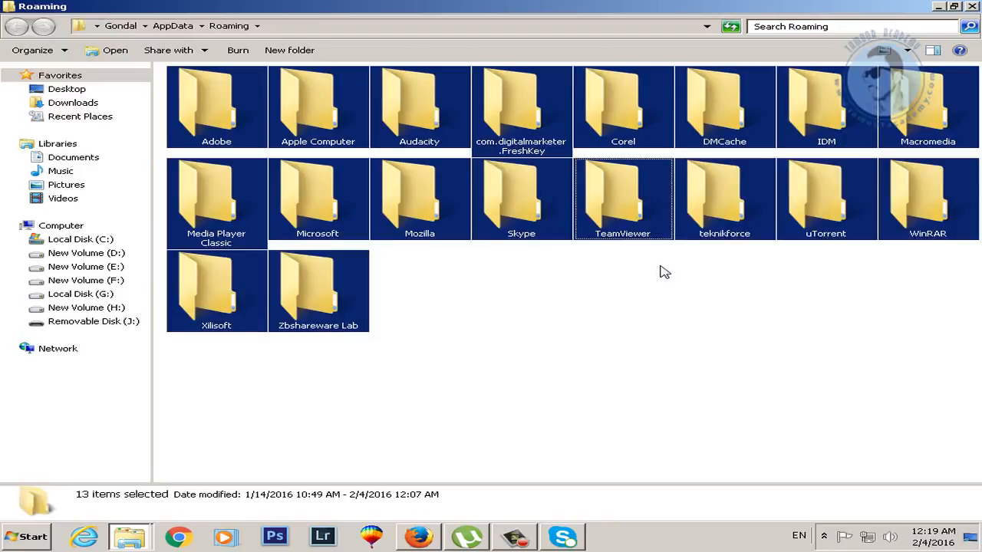
pyautogui.keyDown('ctrl'); pyautogui.click(629, 224); pyautogui.keyUp('ctrl')
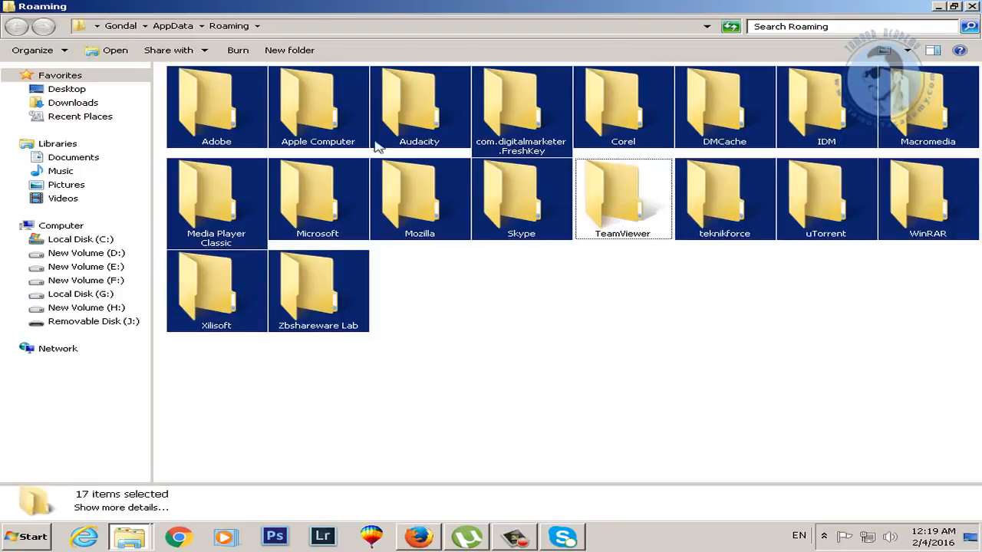
pyautogui.keyDown('ctrl'); pyautogui.click(529, 189); pyautogui.keyUp('ctrl')
pyautogui.keyDown('ctrl'); pyautogui.click(816, 121); pyautogui.keyUp('ctrl')
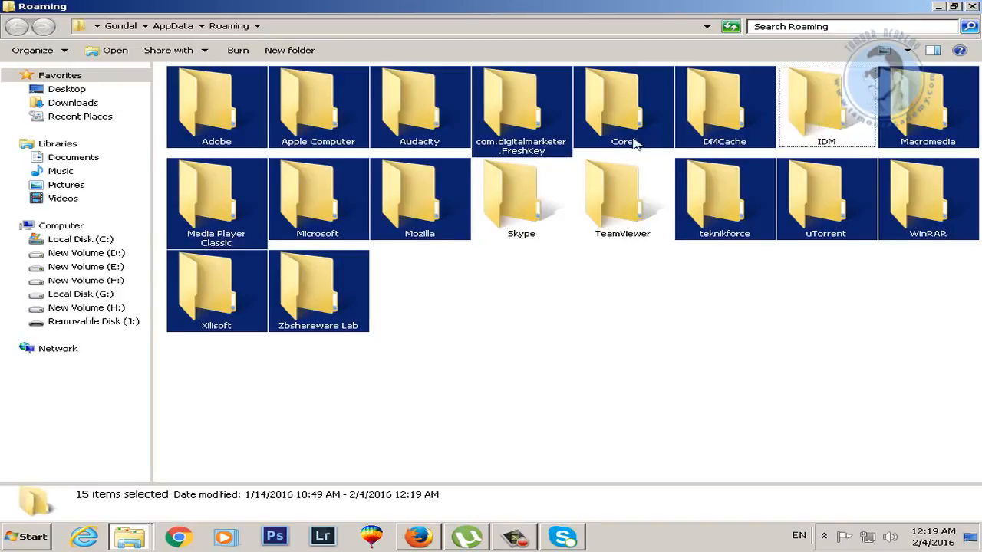
pyautogui.keyDown('ctrl'); pyautogui.click(650, 129); pyautogui.keyUp('ctrl')
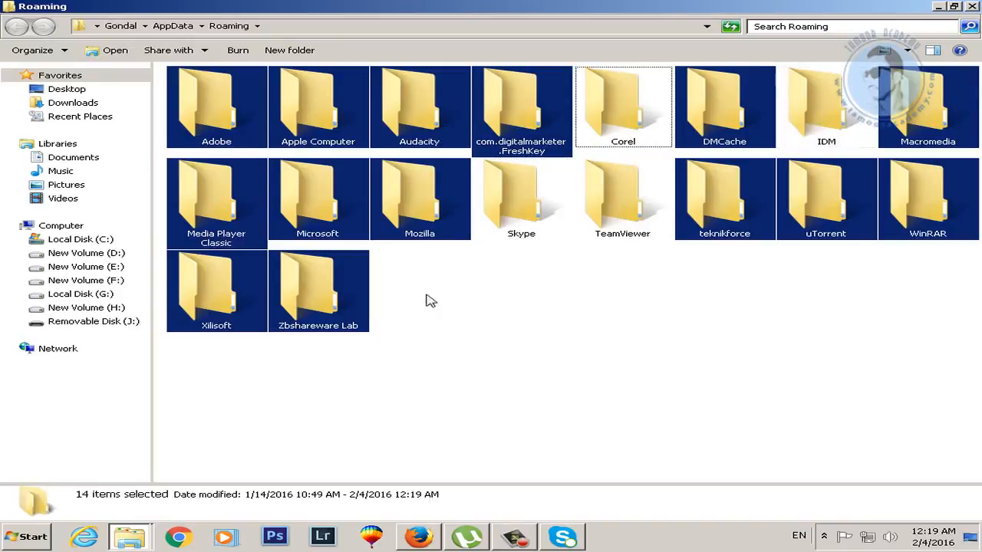
pyautogui.press('Delete')
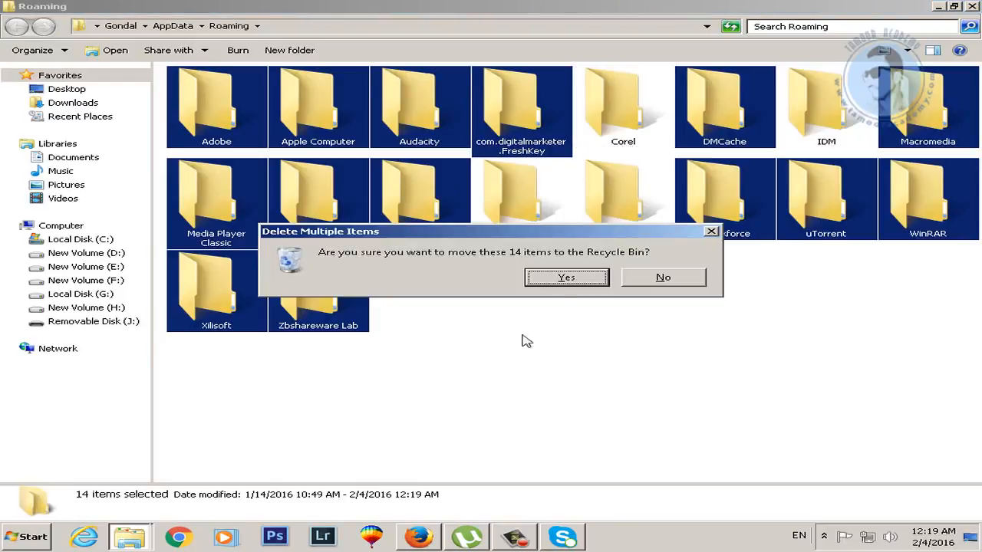
pyautogui.click(563, 283)
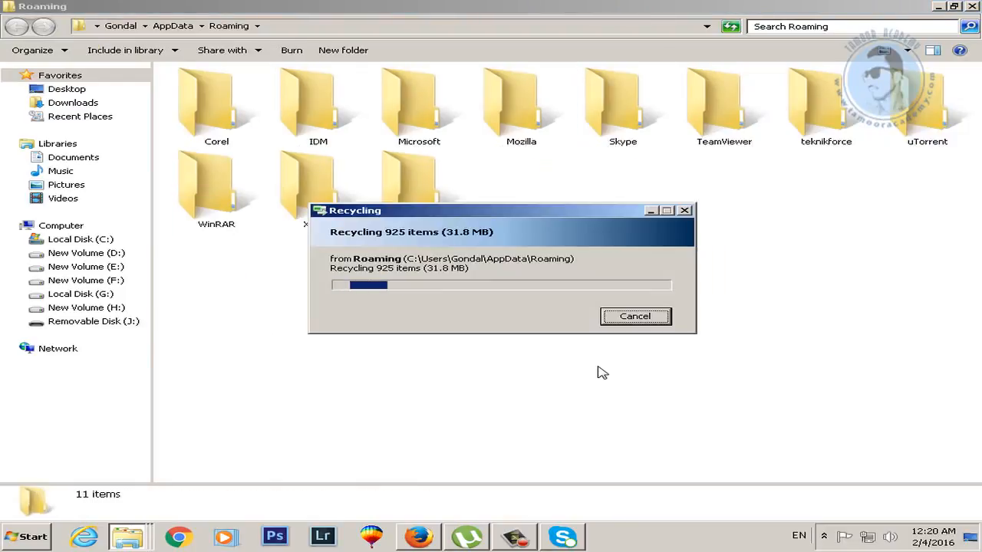
# Skip the Mozilla folder and any other Roaming item in use so the deletion can continue
pyautogui.moveTo(513, 166); pyautogui.dragTo(513, 373)
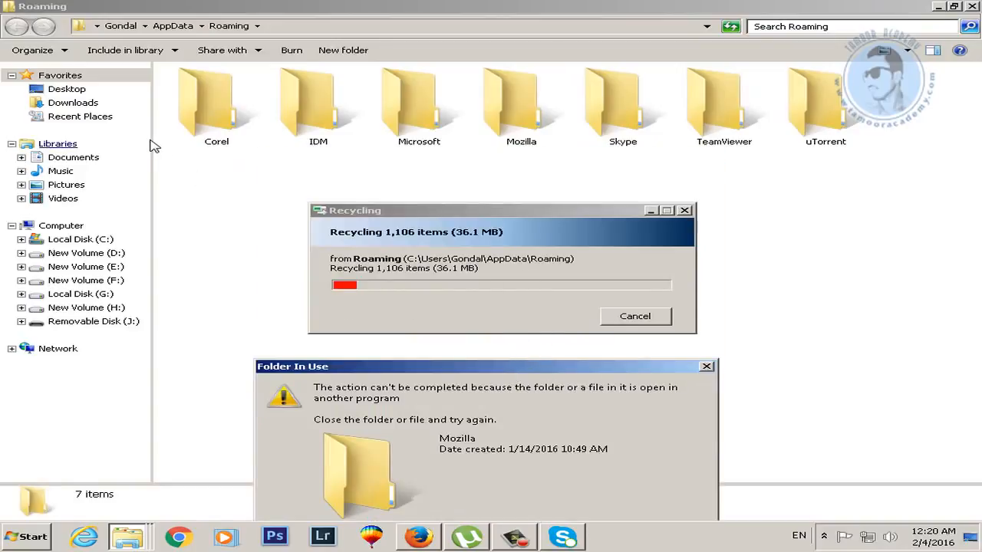
pyautogui.moveTo(146, 154); pyautogui.dragTo(447, 146)
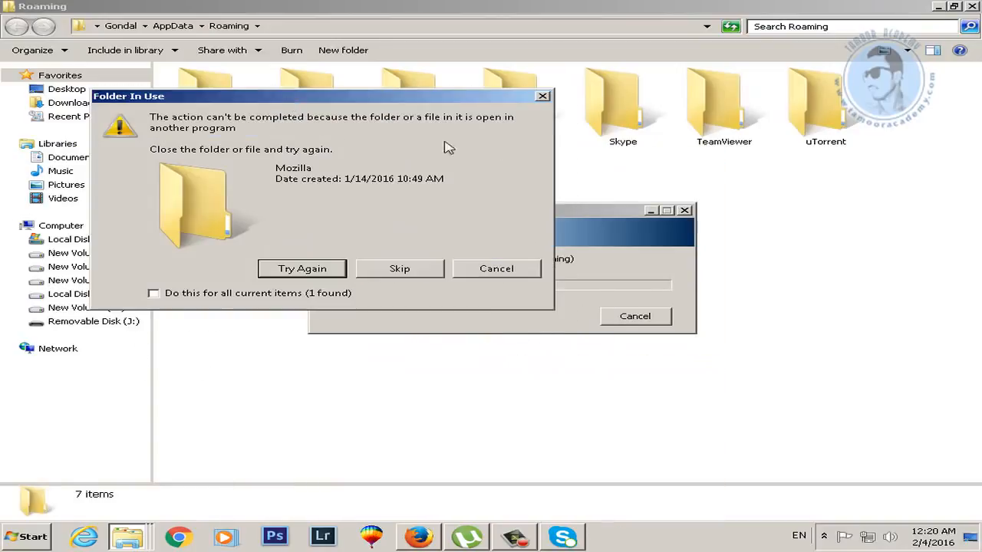
pyautogui.click(394, 268)
pyautogui.click(569, 331)
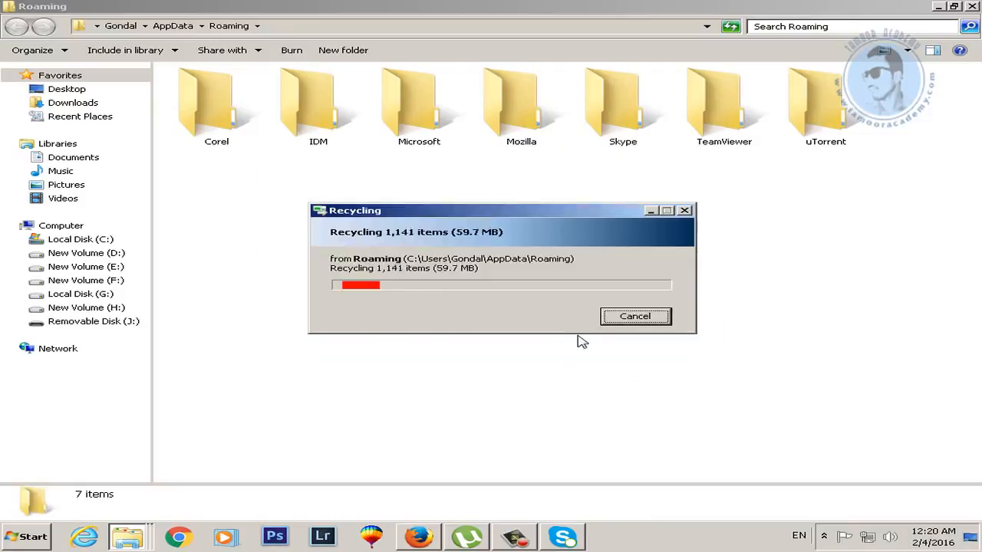
# Finish recycling the Roaming items and close the Roaming folder
pyautogui.click(577, 321)
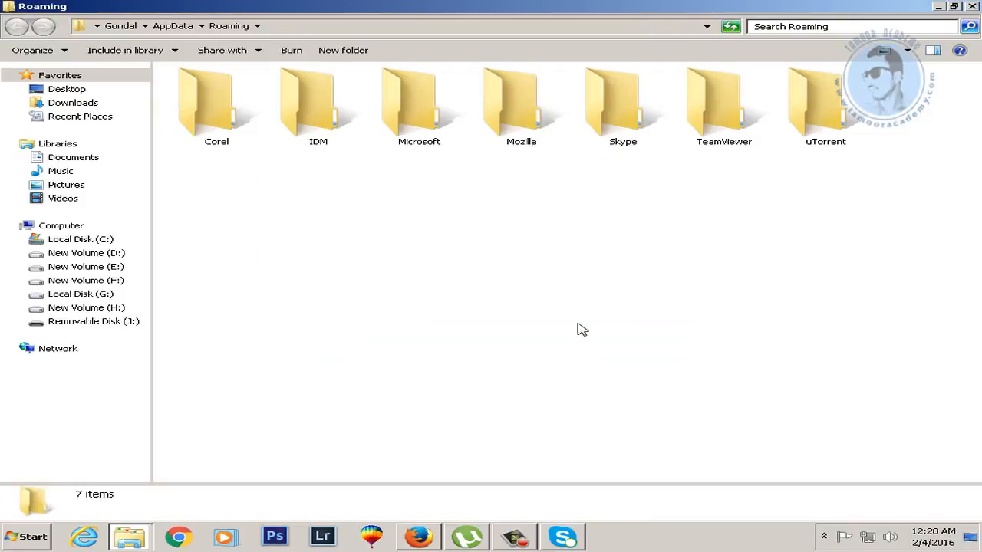
pyautogui.click(974, 6)
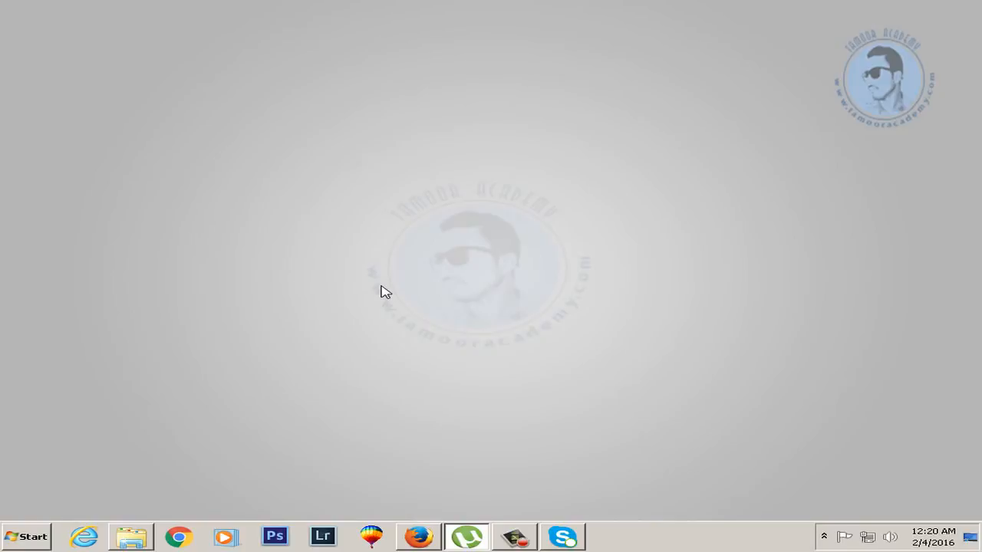
# Open System Configuration by running msconfig from the Run dialog, and move its window toward the middle of the desktop
pyautogui.press('super+r')
pyautogui.press('BackSpace')
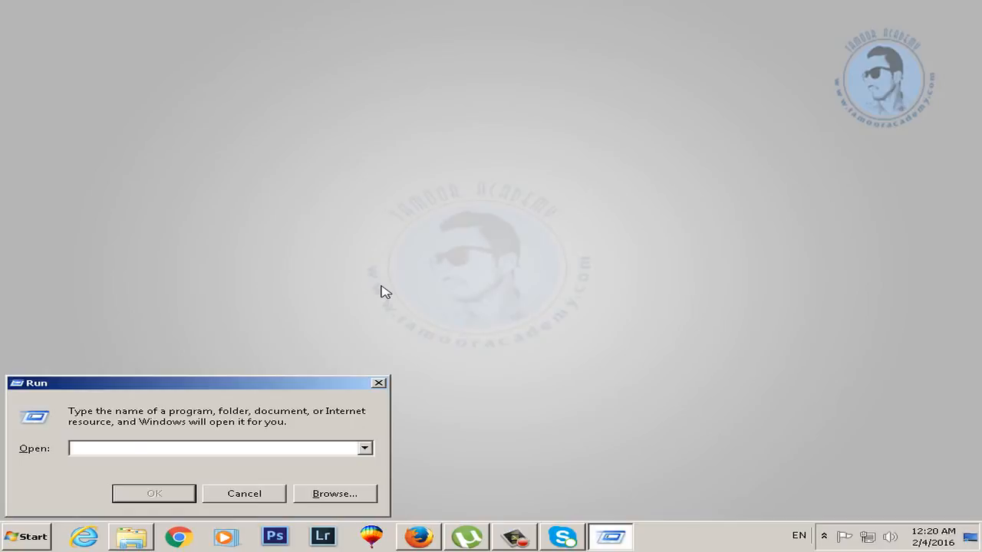
pyautogui.write('ms')
pyautogui.write('con')
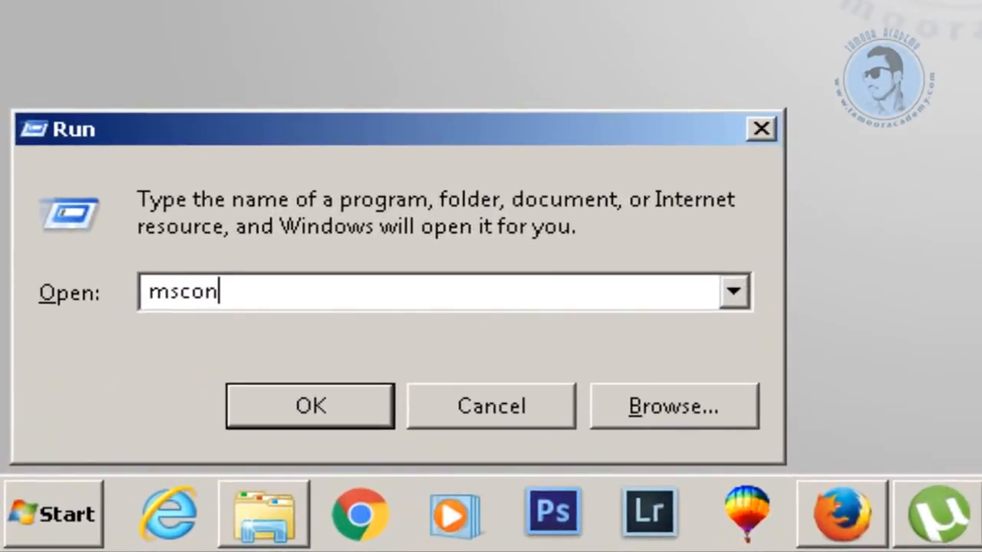
pyautogui.write('fig')
pyautogui.press('Return')
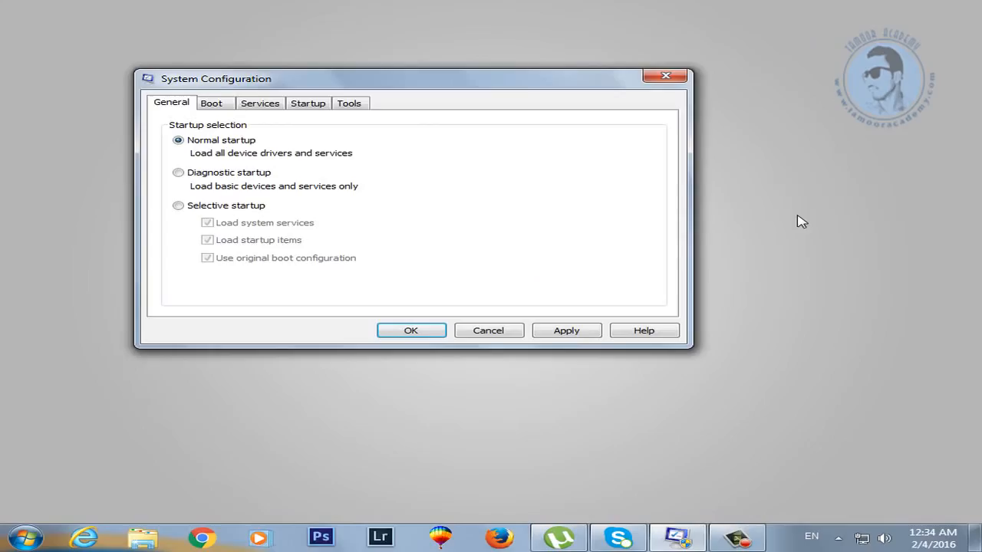
pyautogui.moveTo(373, 83); pyautogui.dragTo(452, 90)
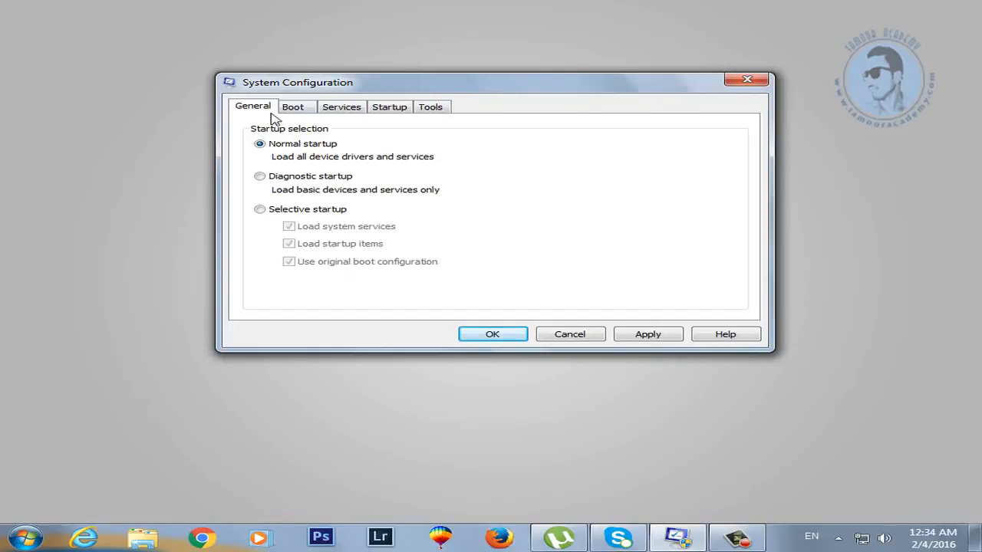
# Disable the Adobe CS6, Adobe Reader and Adobe updater entries among the startup items in System Configuration
pyautogui.click(392, 109)
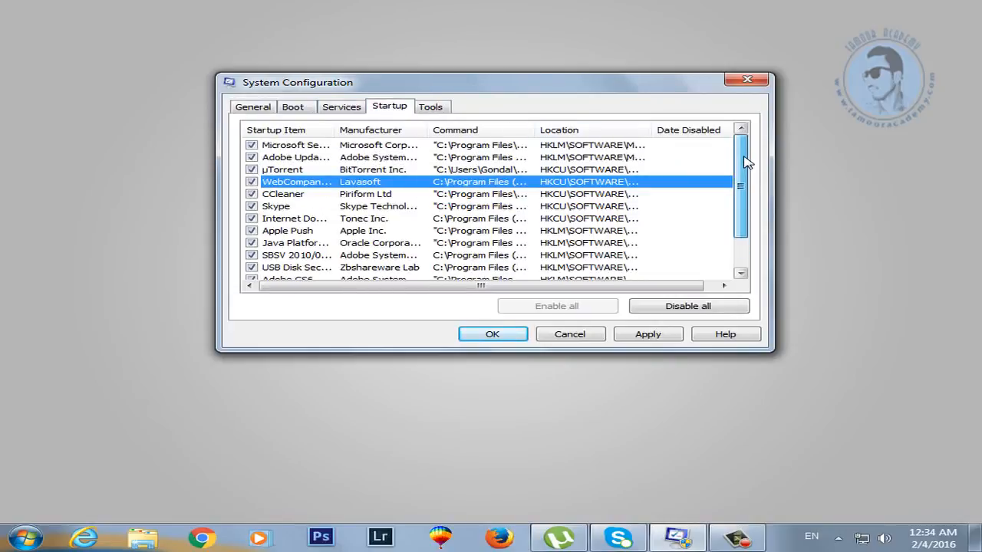
pyautogui.moveTo(742, 165); pyautogui.dragTo(745, 214)
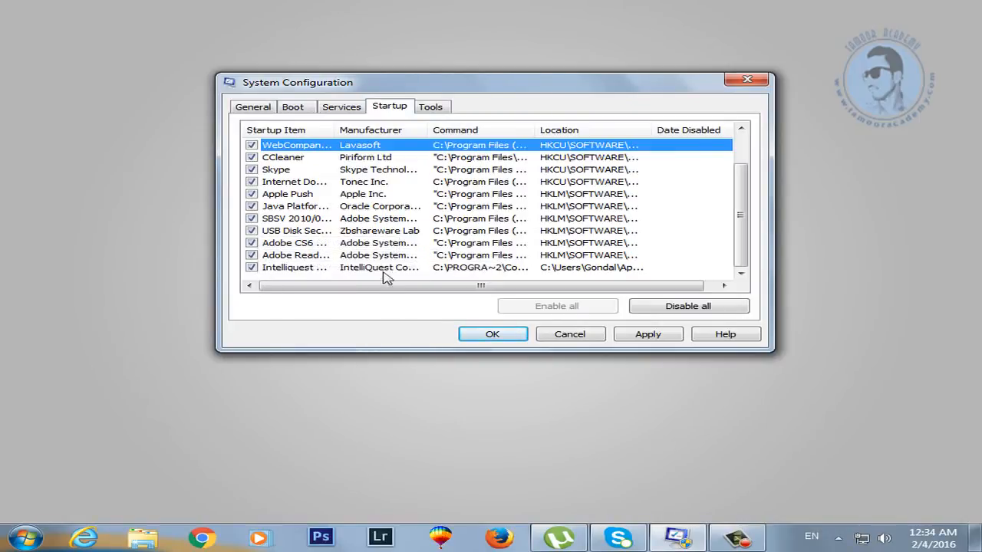
pyautogui.scroll(1, 292, 238)
pyautogui.scroll(-1, 322, 257)
pyautogui.click(252, 243)
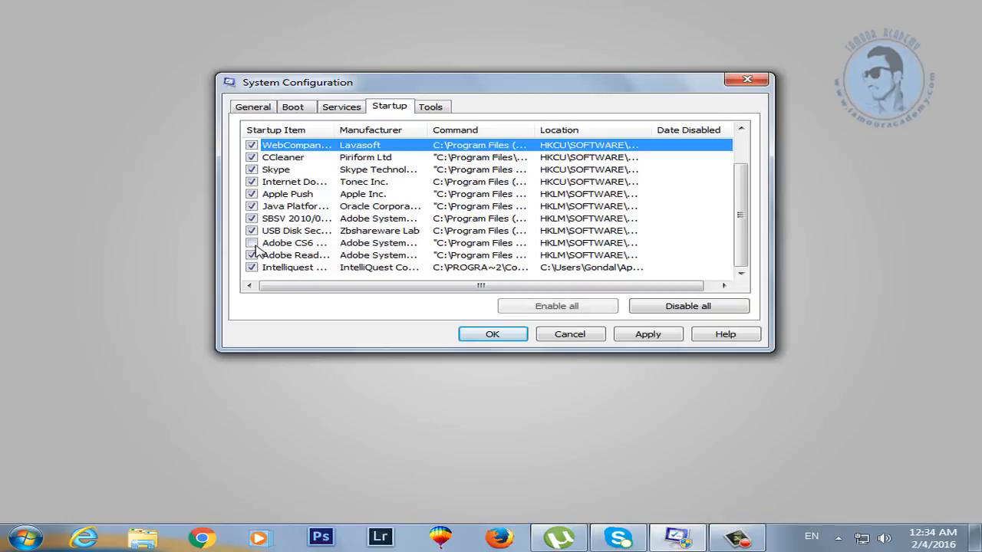
pyautogui.scroll(1, 322, 257)
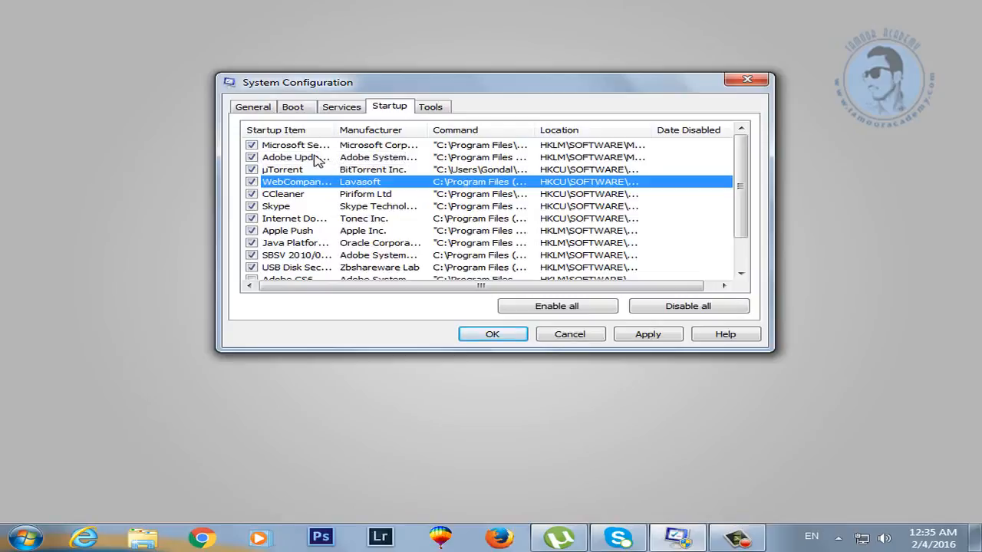
pyautogui.click(253, 159)
pyautogui.scroll(-1, 349, 254)
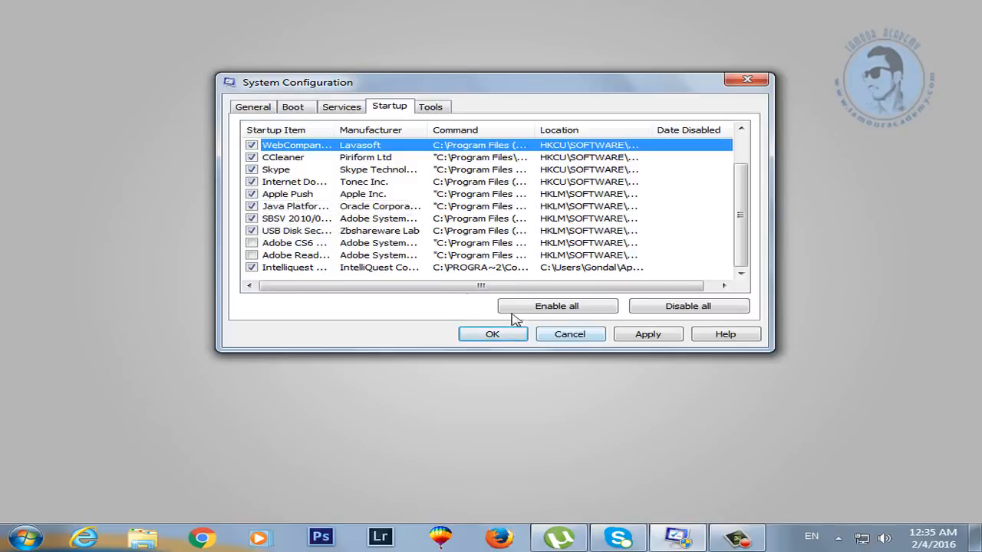
# Look over the services list, and save the System Configuration changes, exiting without a restart
pyautogui.click(328, 111)
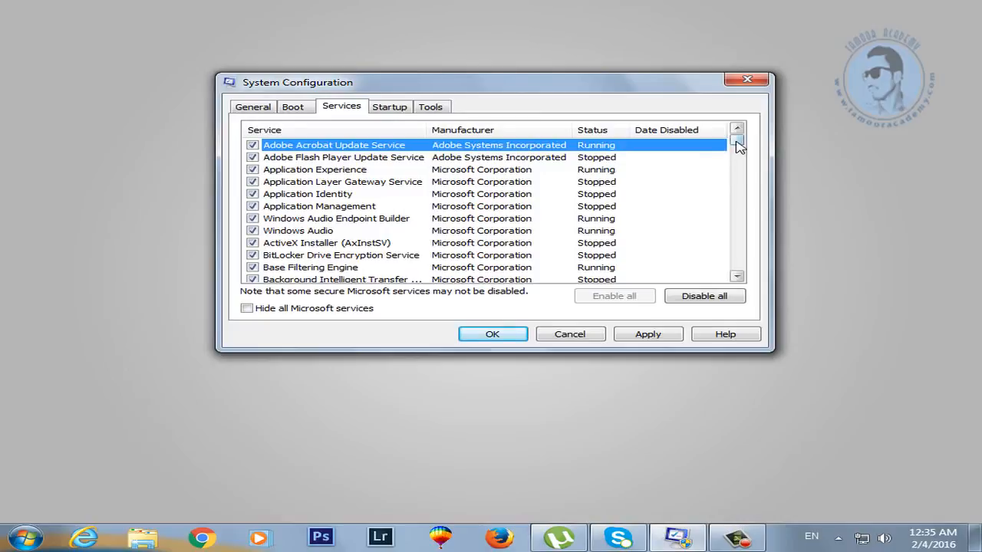
pyautogui.moveTo(739, 146); pyautogui.dragTo(766, 136)
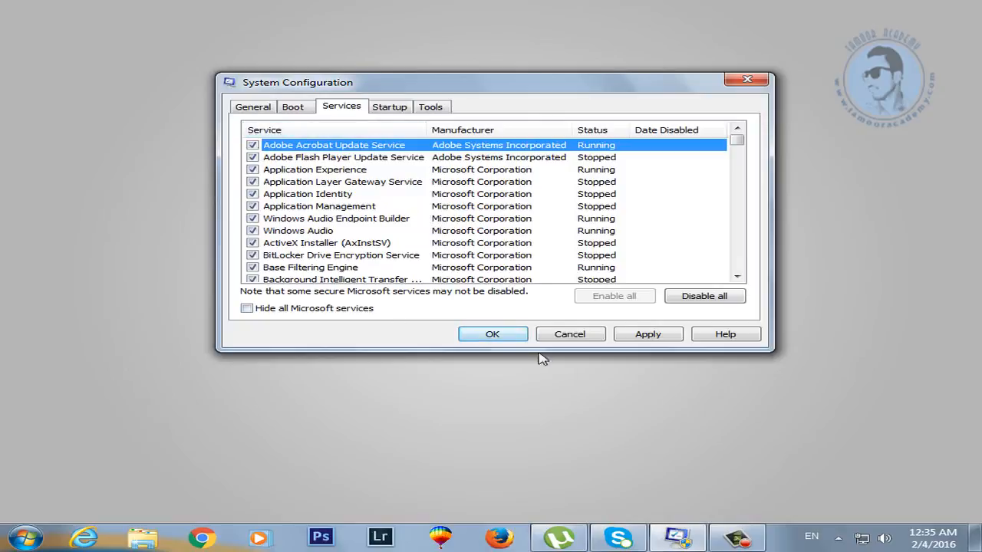
pyautogui.click(493, 335)
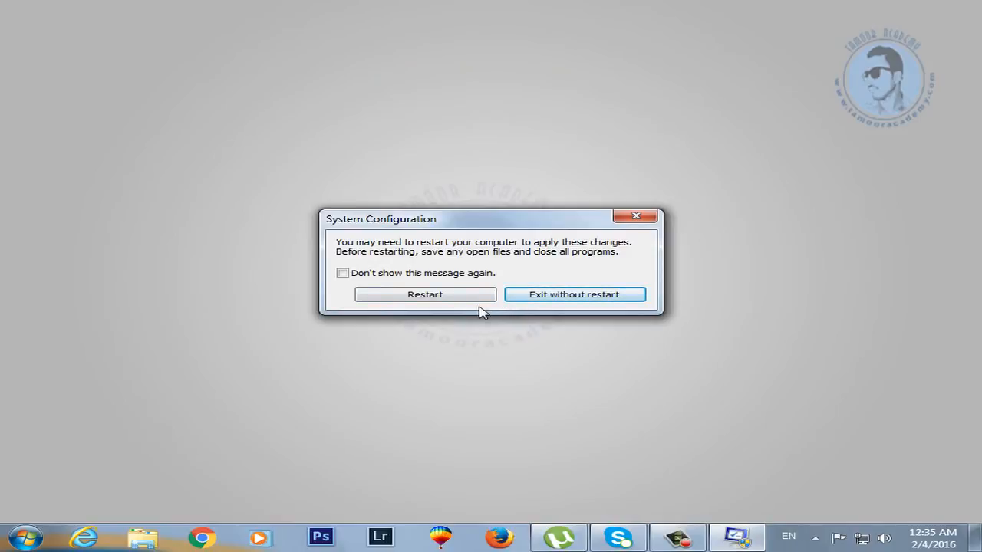
pyautogui.click(568, 305)
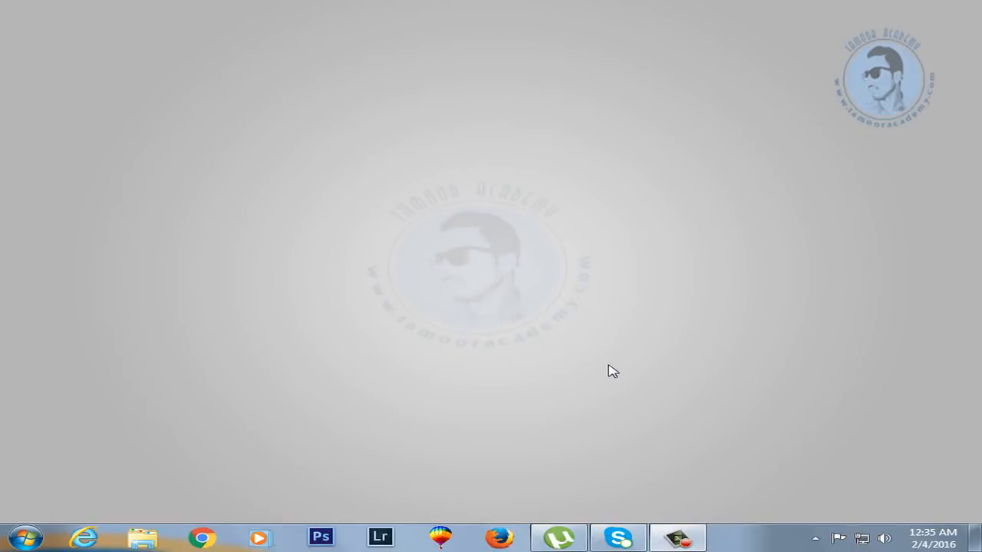
# Find and launch CCleaner, and dismiss the Java update notification
pyautogui.click(15, 540)
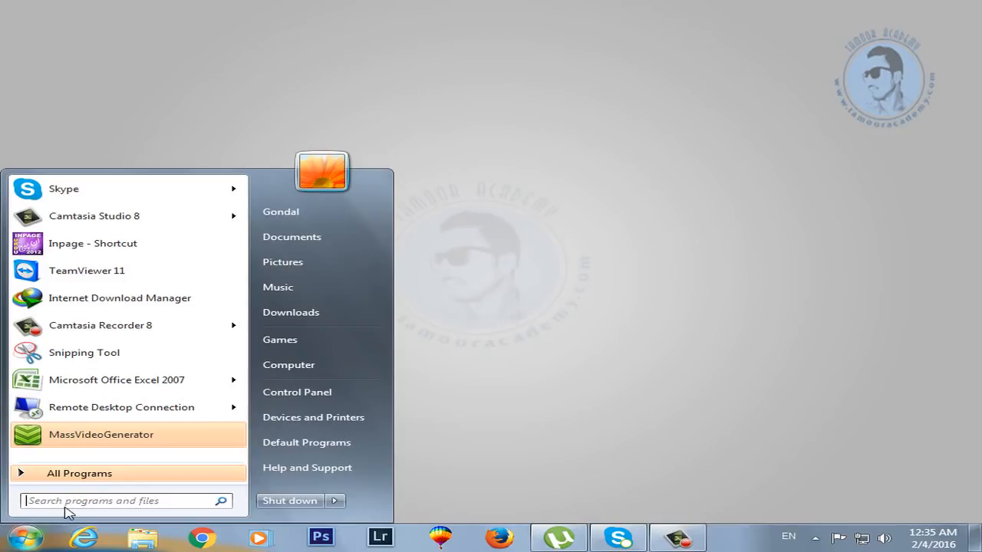
pyautogui.write('ccl')
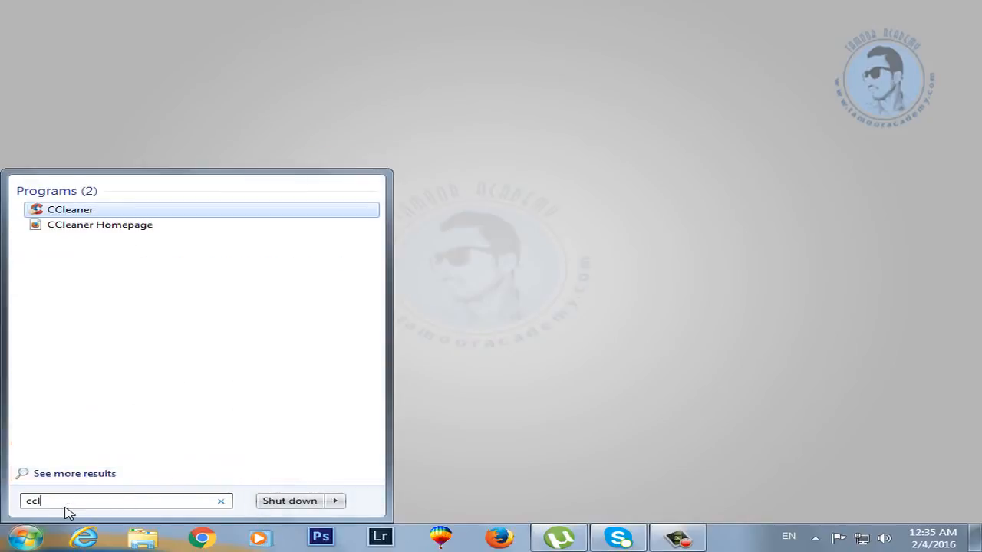
pyautogui.click(47, 209)
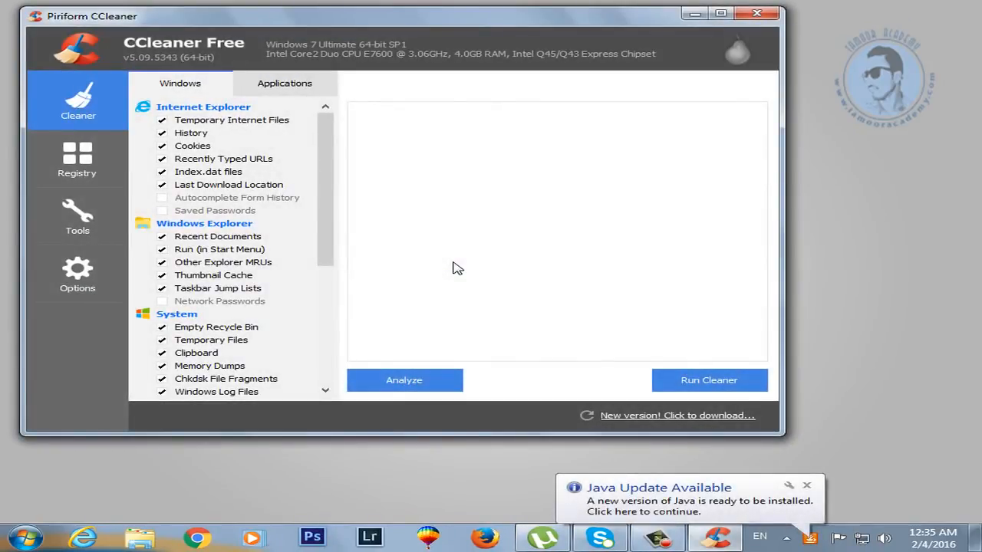
pyautogui.click(807, 485)
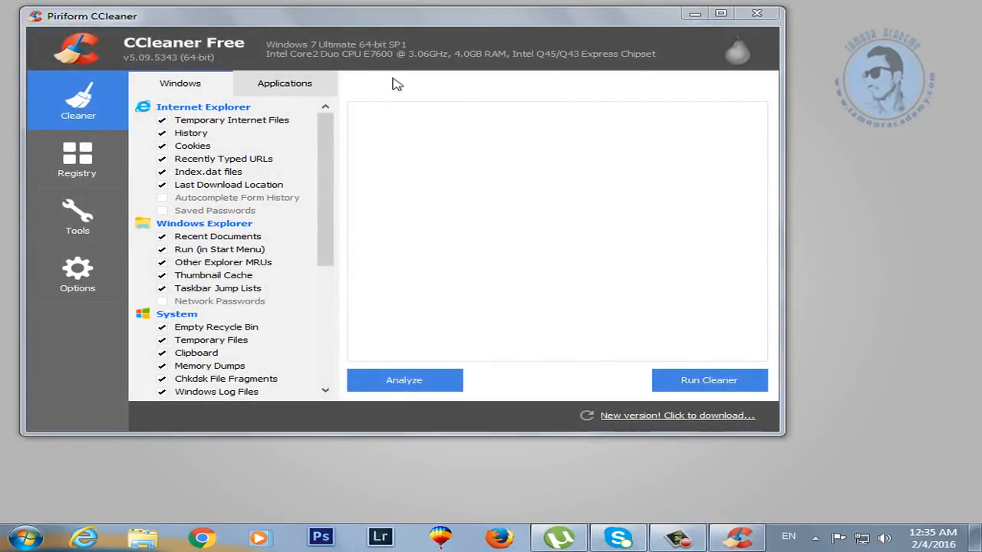
pyautogui.moveTo(339, 16); pyautogui.dragTo(371, 20)
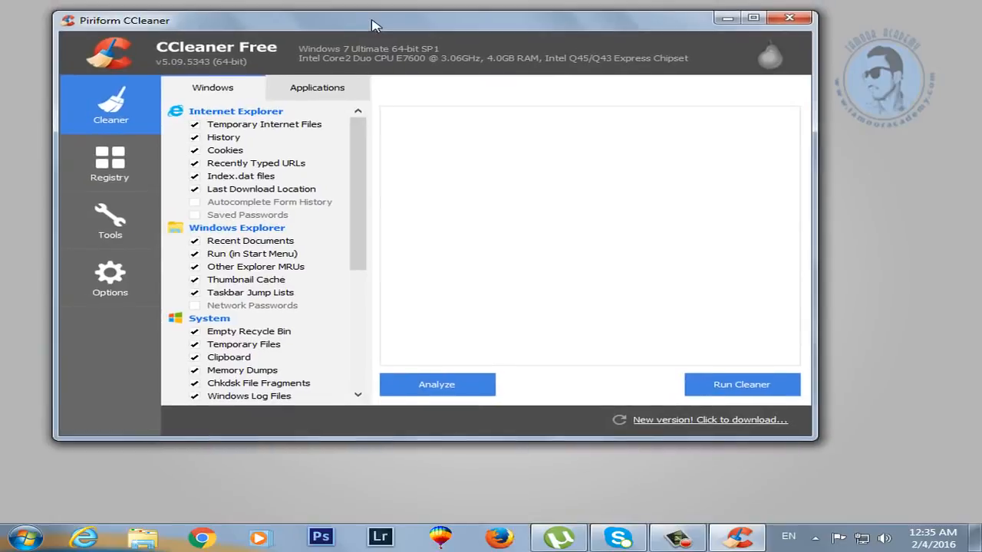
# Start Firefox and minimize it to return to the CCleaner window
pyautogui.click(500, 539)
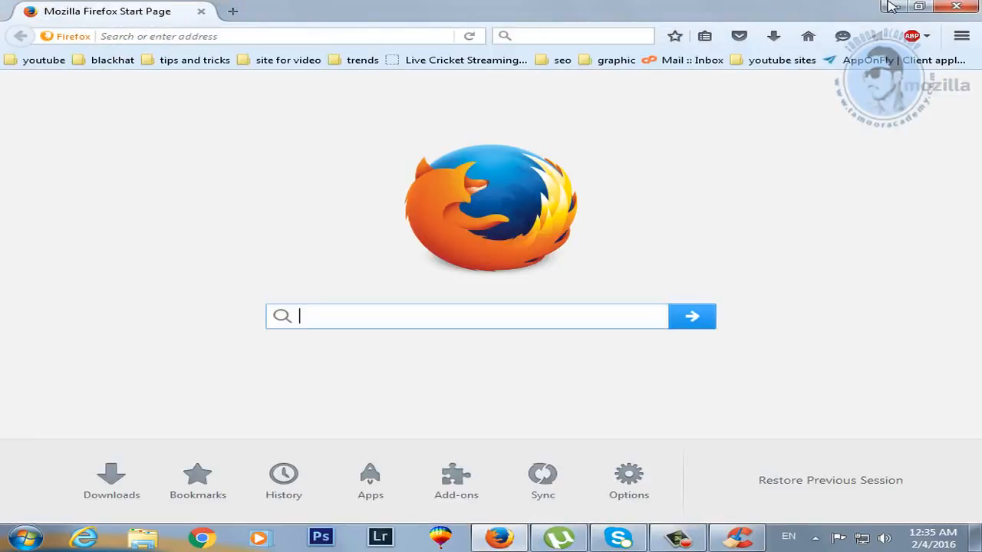
pyautogui.click(889, 6)
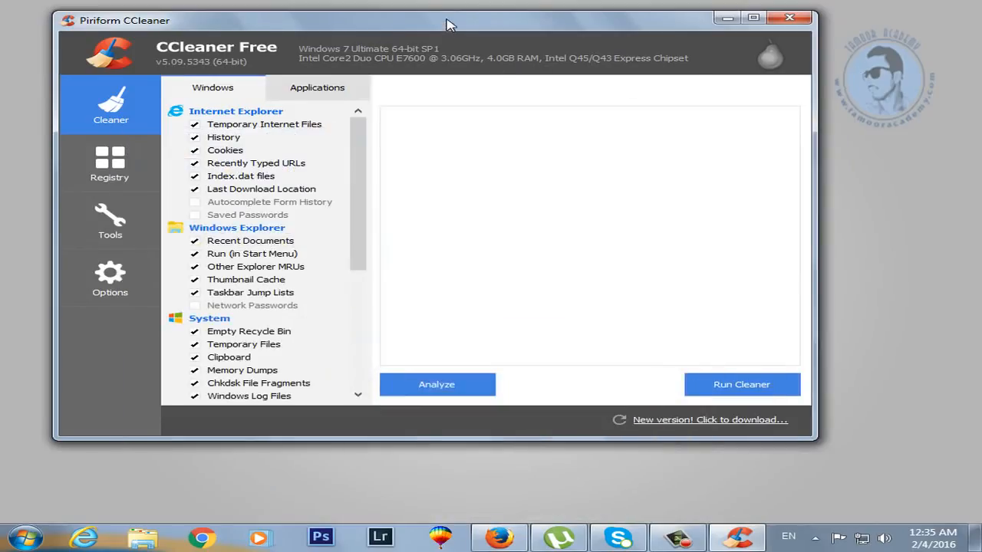
pyautogui.moveTo(444, 21); pyautogui.dragTo(454, 21)
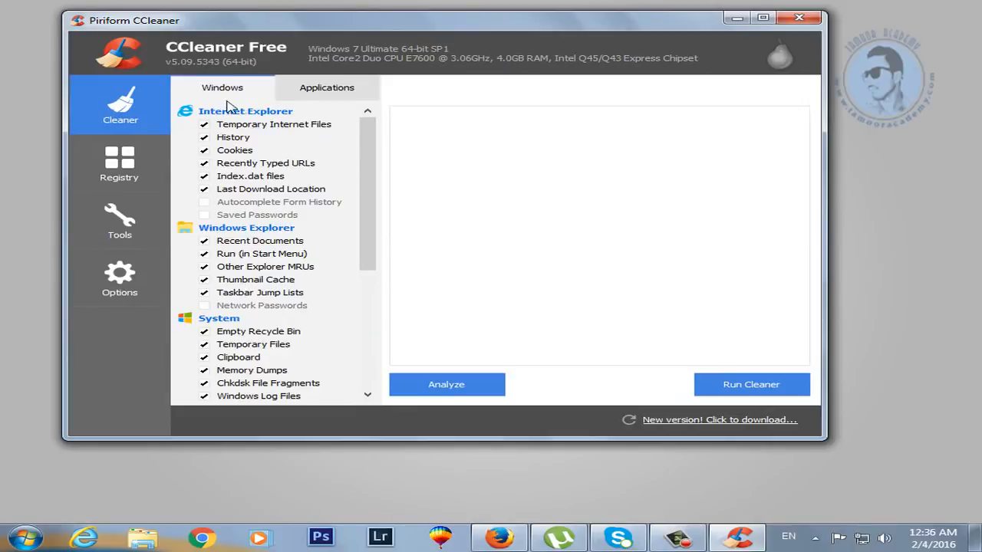
# Review the application and Windows cleaning options in CCleaner, dismissing the CCleaner alert
pyautogui.click(322, 91)
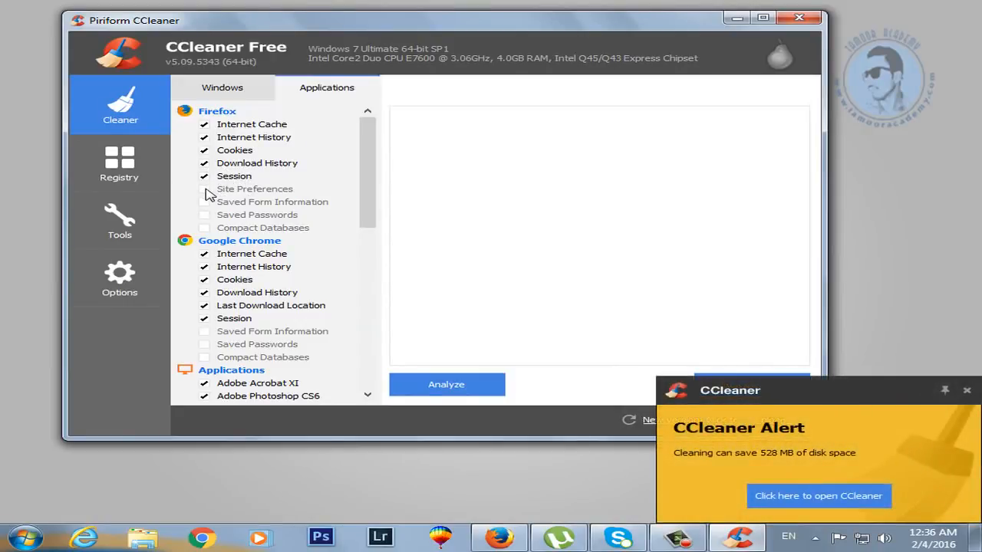
pyautogui.click(205, 189)
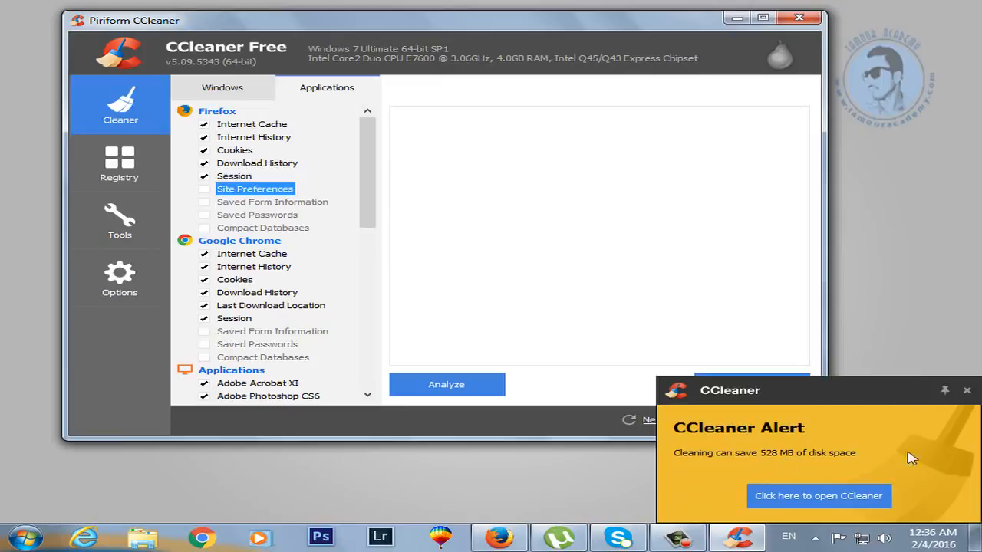
pyautogui.click(966, 390)
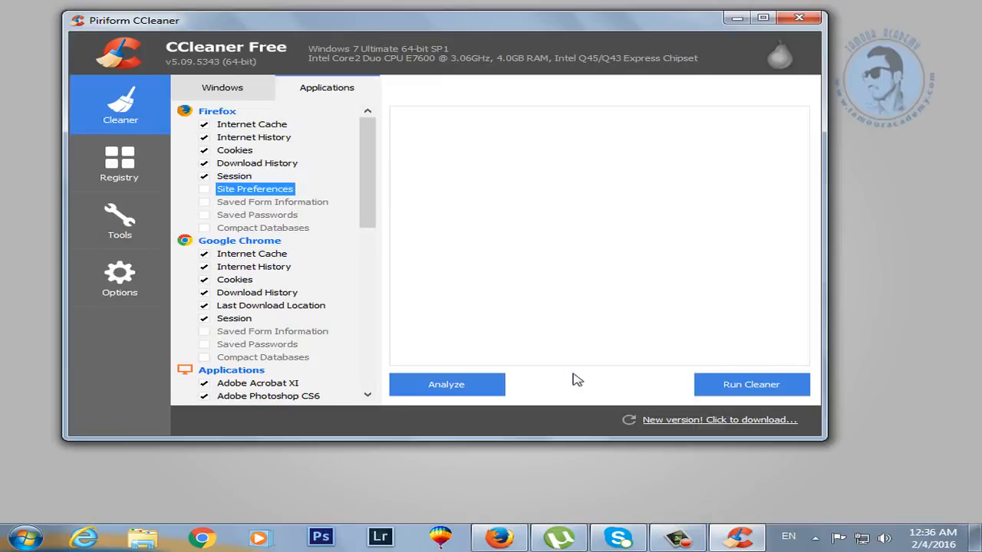
pyautogui.click(216, 87)
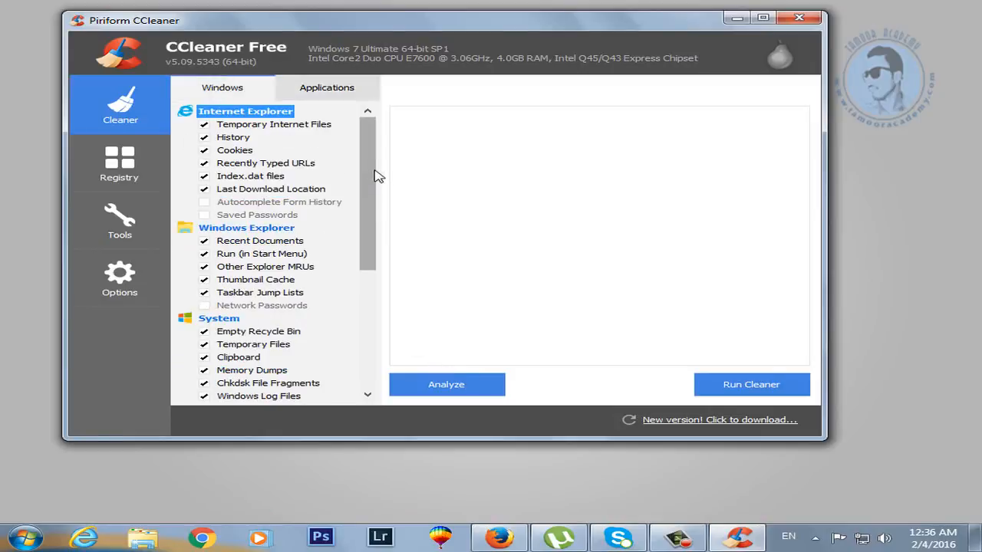
pyautogui.moveTo(375, 176); pyautogui.dragTo(383, 287)
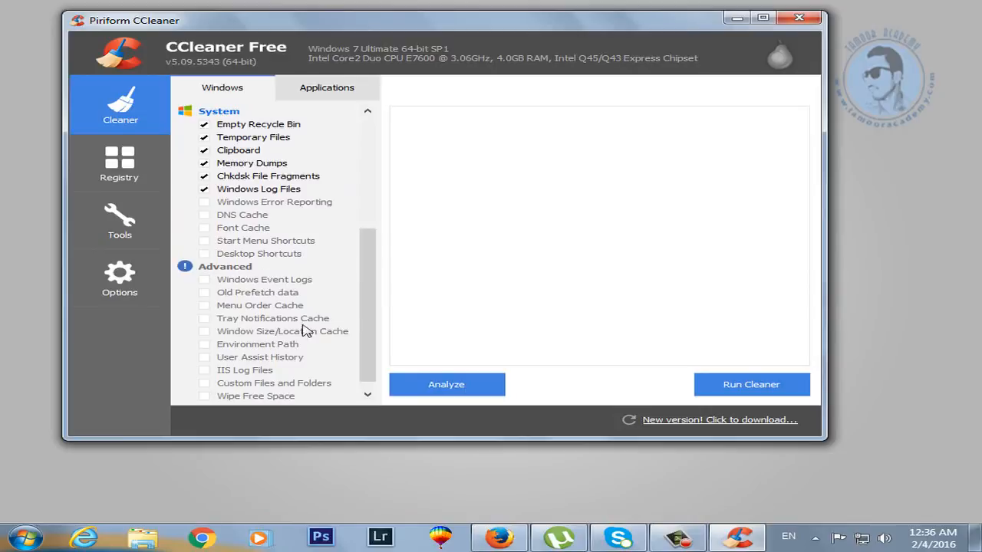
pyautogui.moveTo(379, 309); pyautogui.dragTo(370, 184)
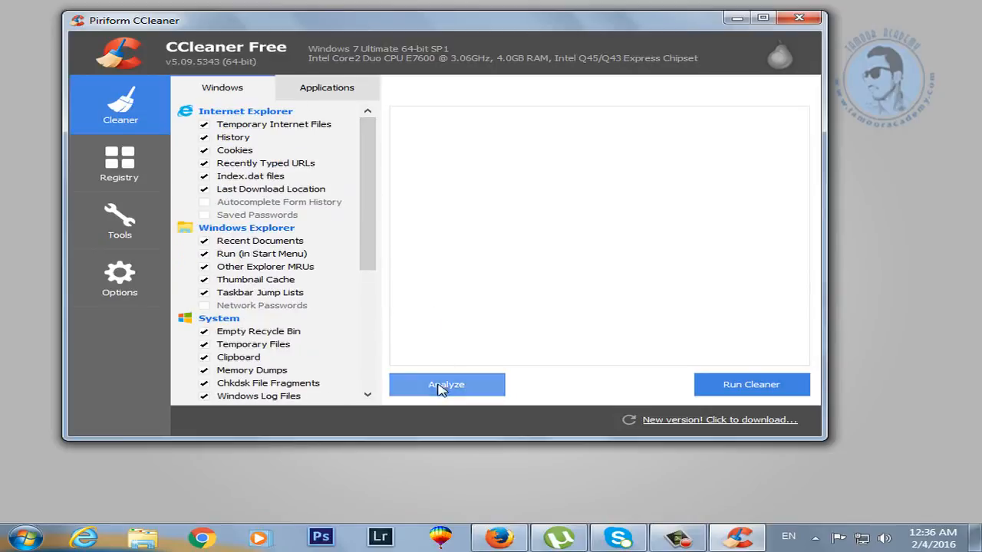
# Analyze the selected items and run the cleaner, declining to close Firefox, and close CCleaner when cleaning ends
pyautogui.click(442, 389)
pyautogui.click(588, 234)
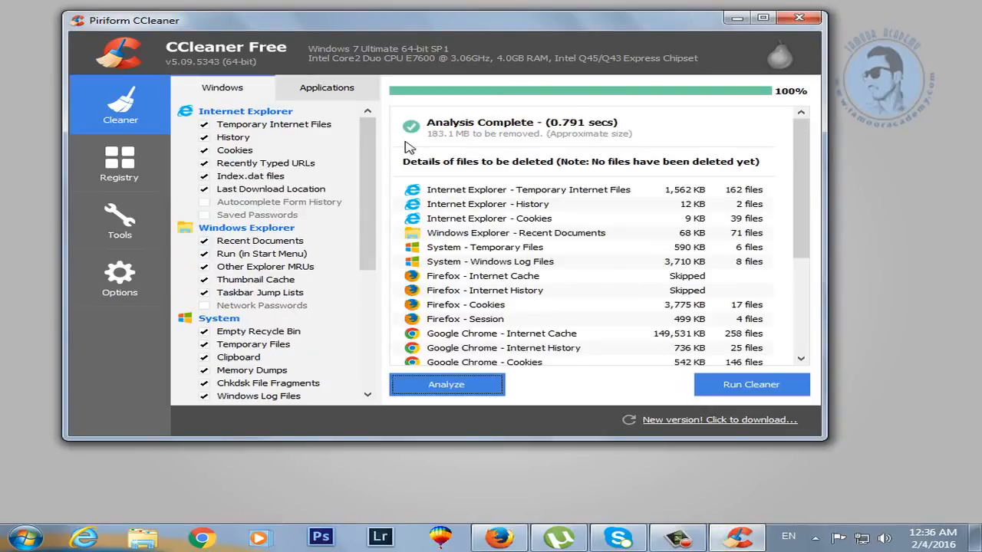
pyautogui.click(742, 391)
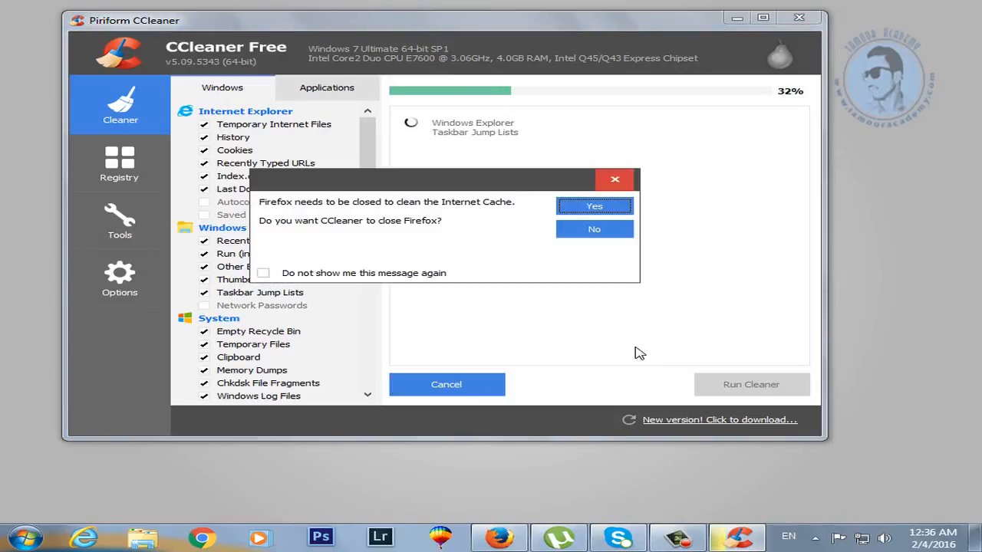
pyautogui.click(605, 231)
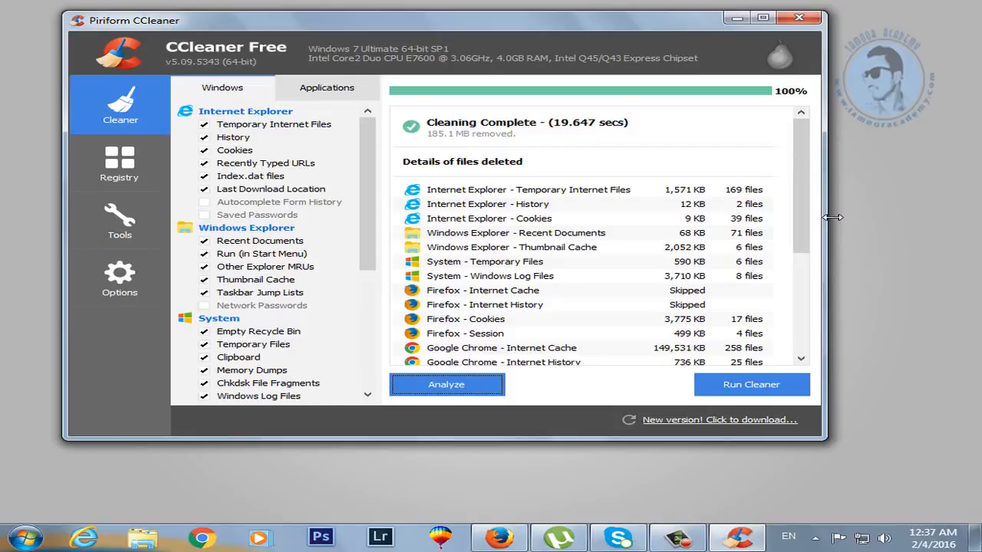
pyautogui.click(798, 17)
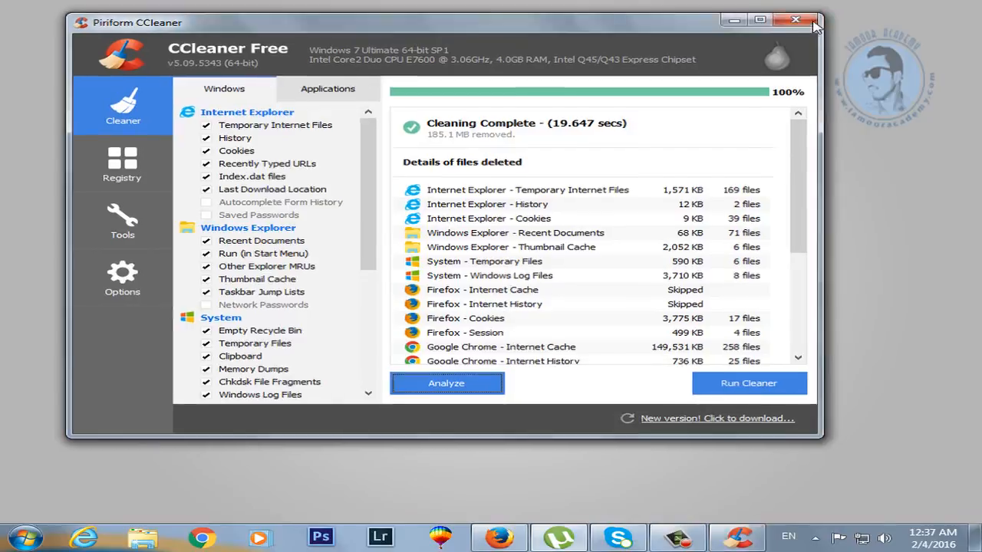
# Refresh the desktop and open the Performance Options visual effects settings from the computer's advanced system settings
pyautogui.rightClick(547, 175)
pyautogui.click(602, 216)
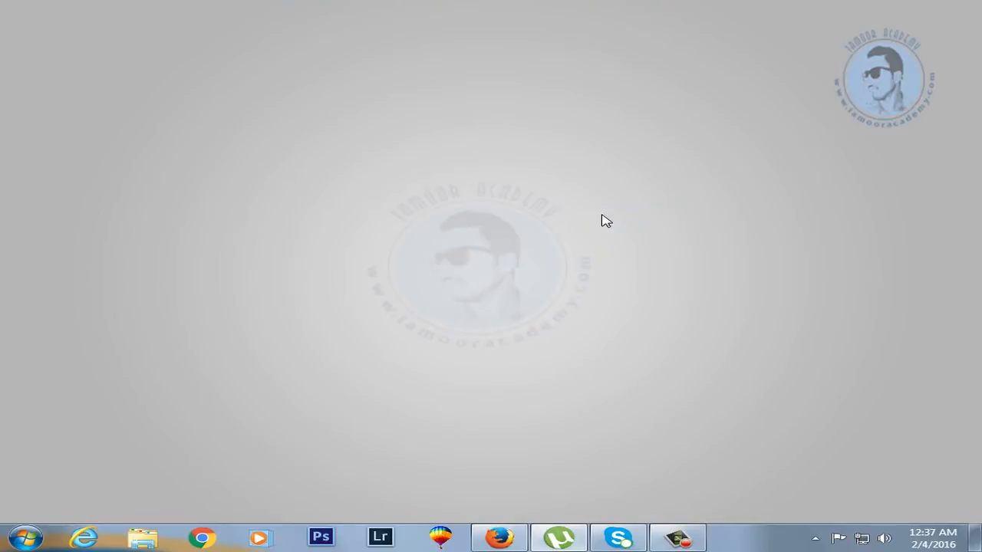
pyautogui.click(26, 537)
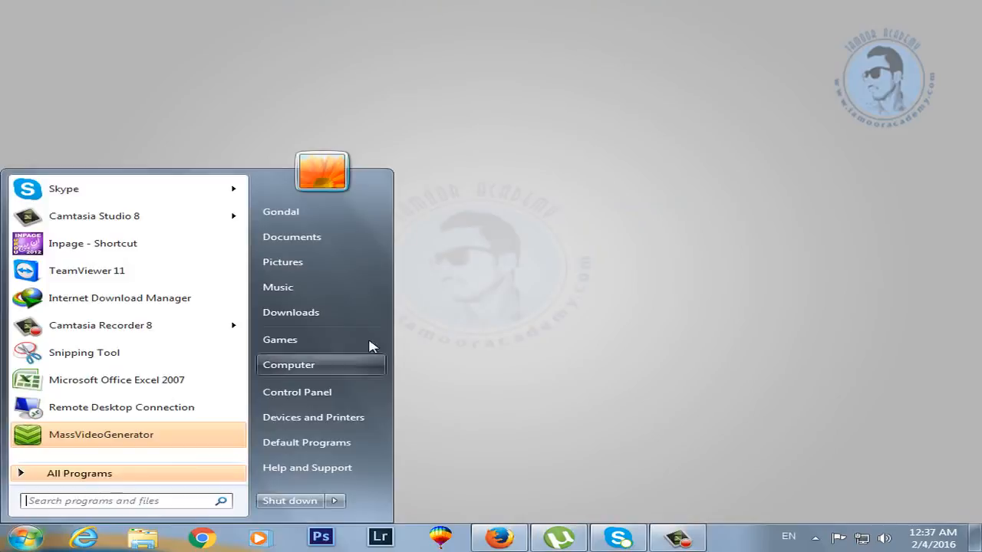
pyautogui.rightClick(311, 365)
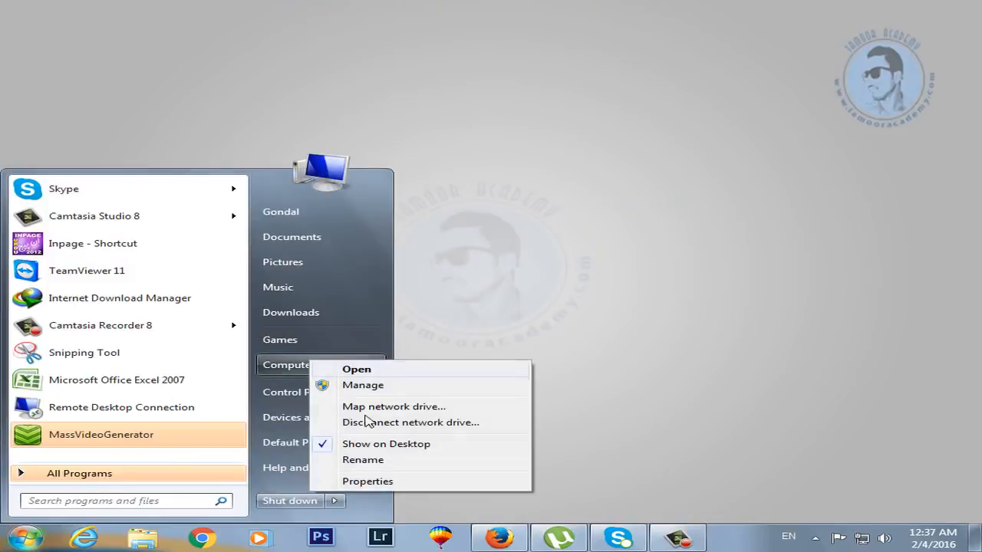
pyautogui.click(384, 480)
pyautogui.click(73, 135)
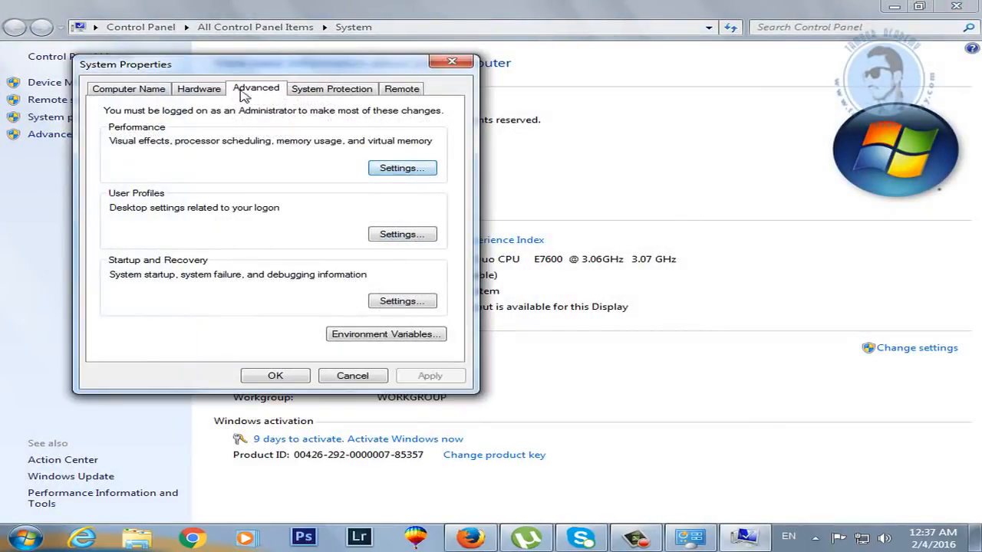
pyautogui.click(413, 171)
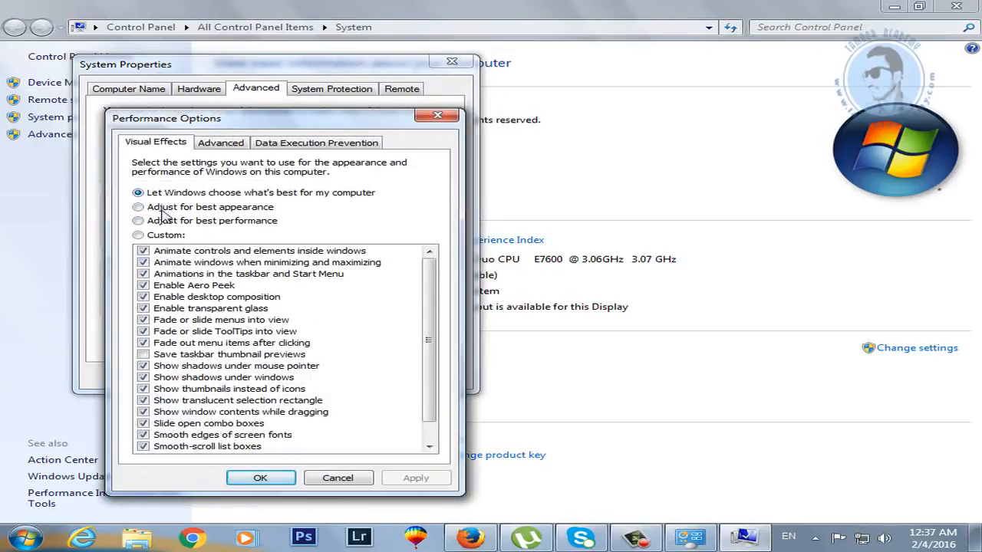
# Try the best performance visual effects, reselect letting Windows choose what's best, cancel the options and close the system windows
pyautogui.click(176, 222)
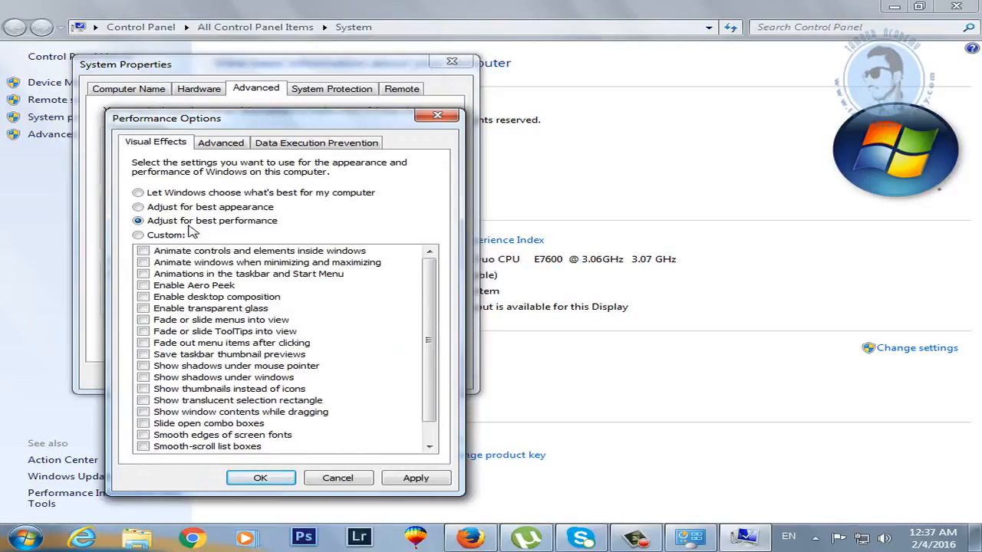
pyautogui.click(247, 194)
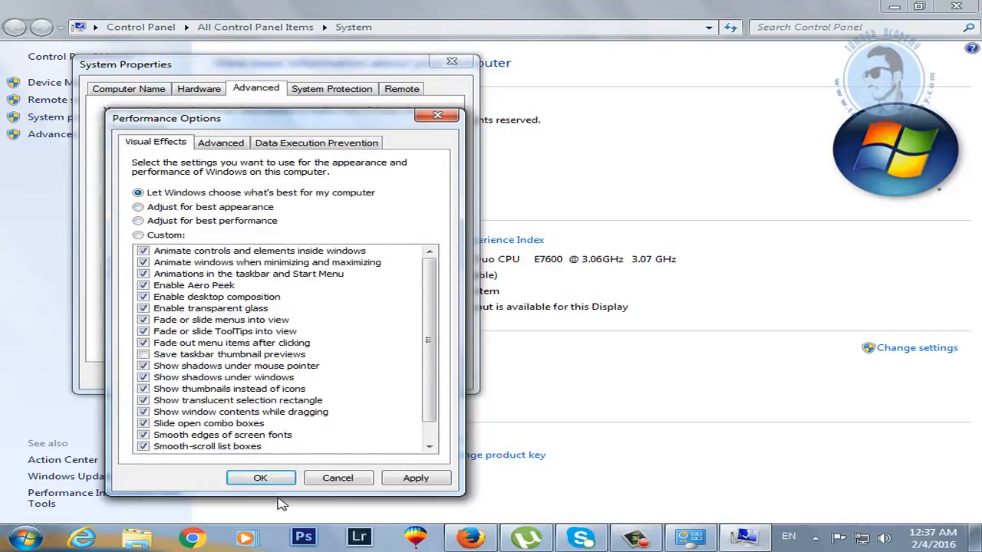
pyautogui.click(331, 480)
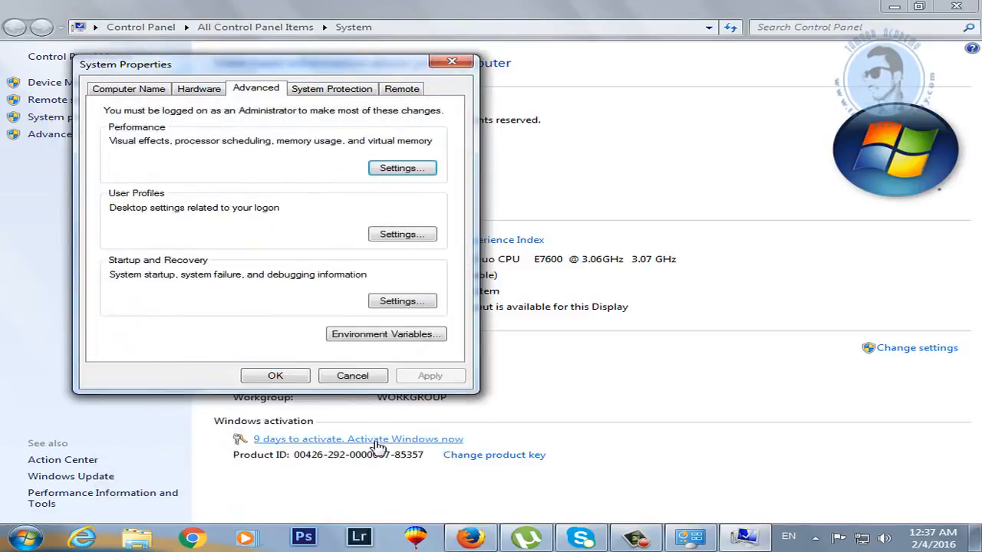
pyautogui.click(278, 376)
pyautogui.click(956, 6)
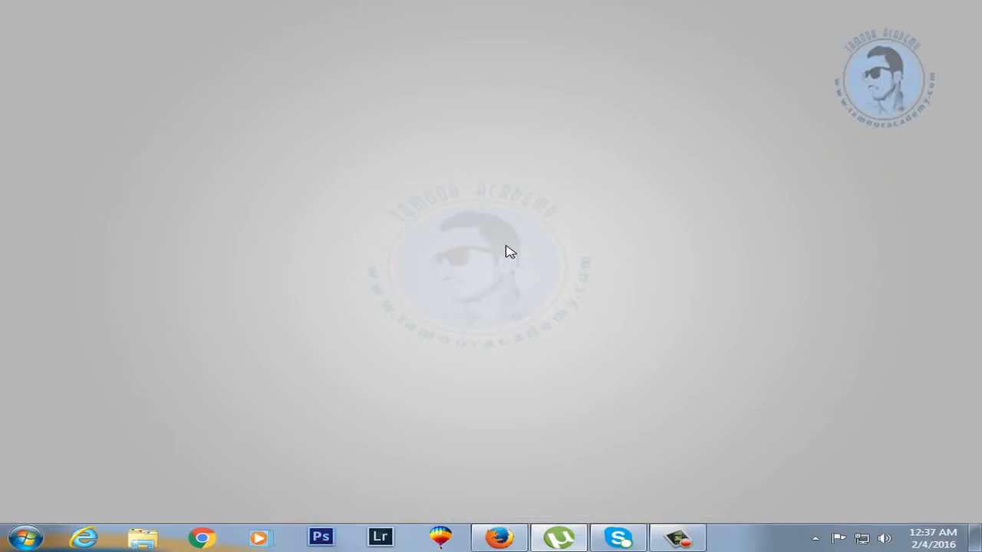